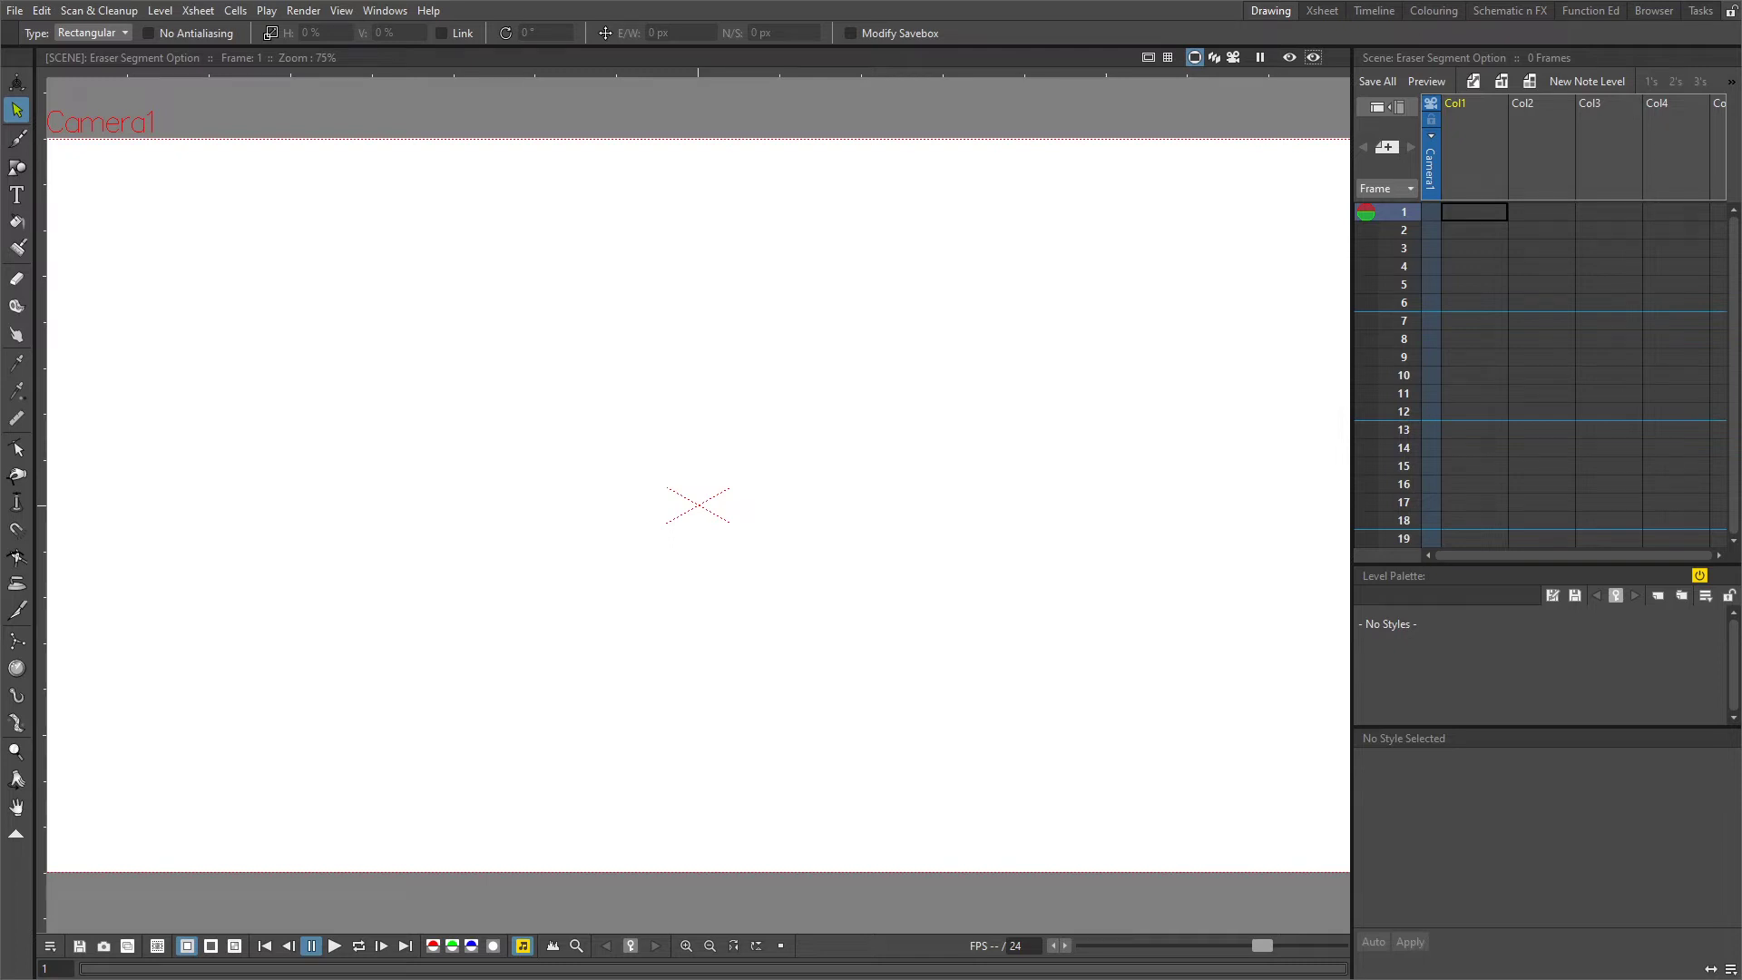
- Create a Toonz Vector Level named A and brush two crossing curves: a wide arc and a steeper curve through it
left_click(1474, 81)
left_click(746, 519)
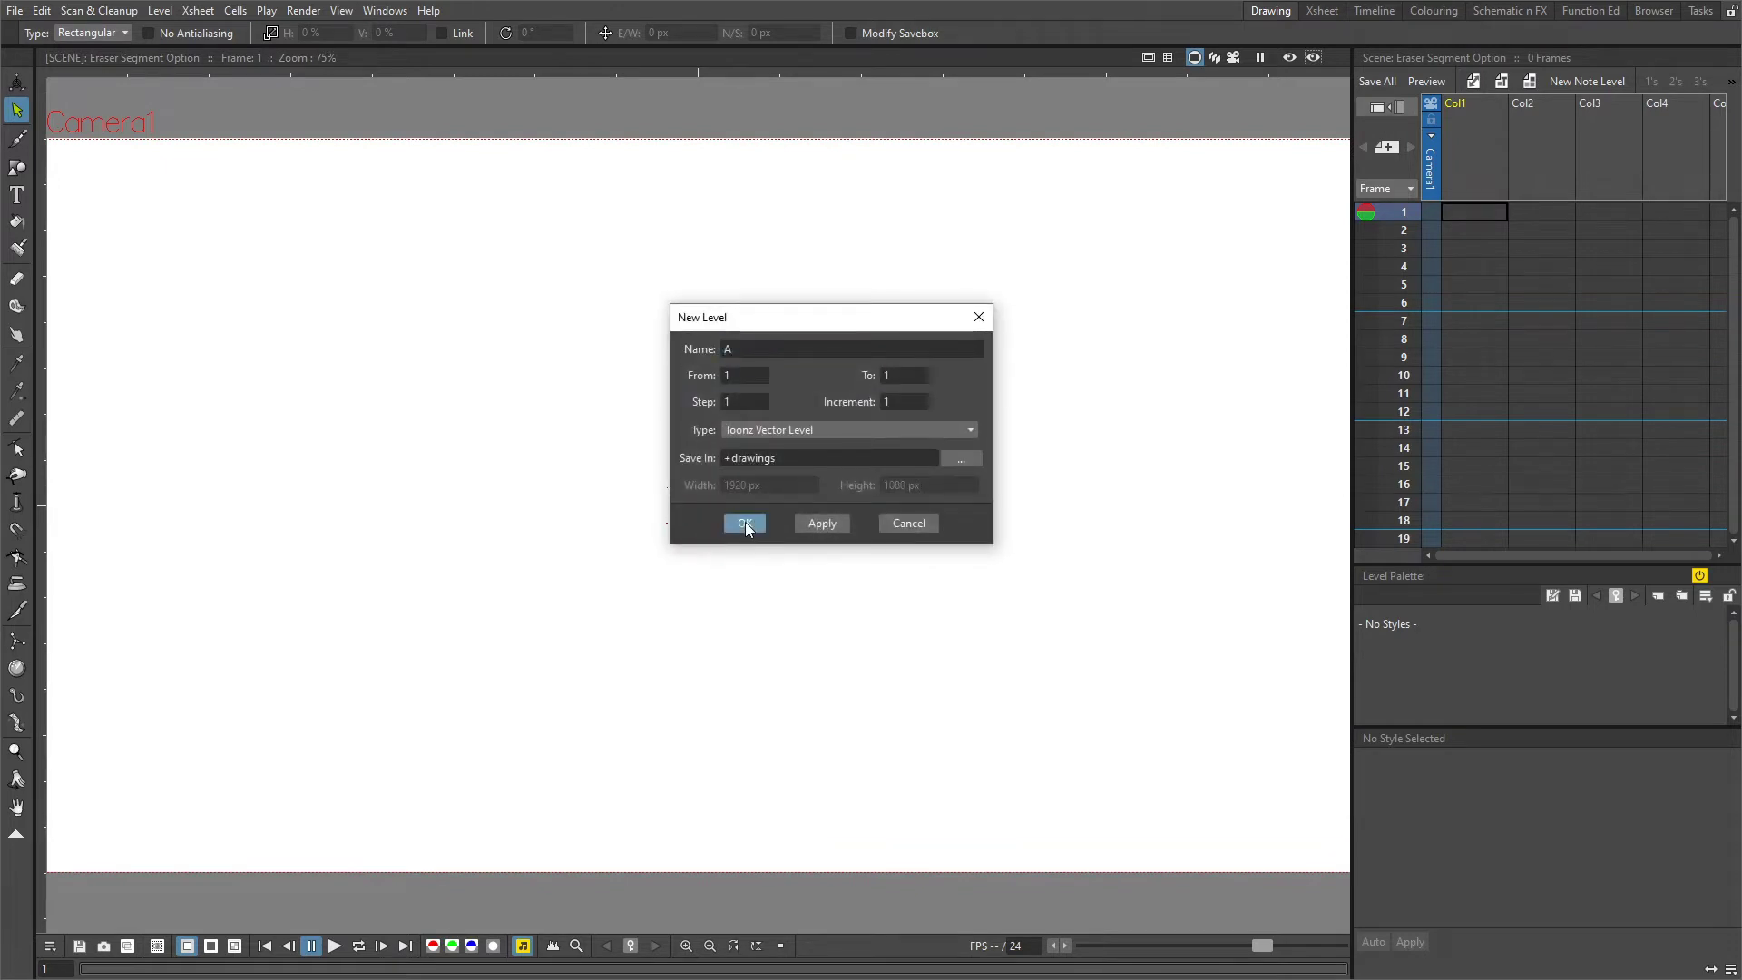
left_click(22, 141)
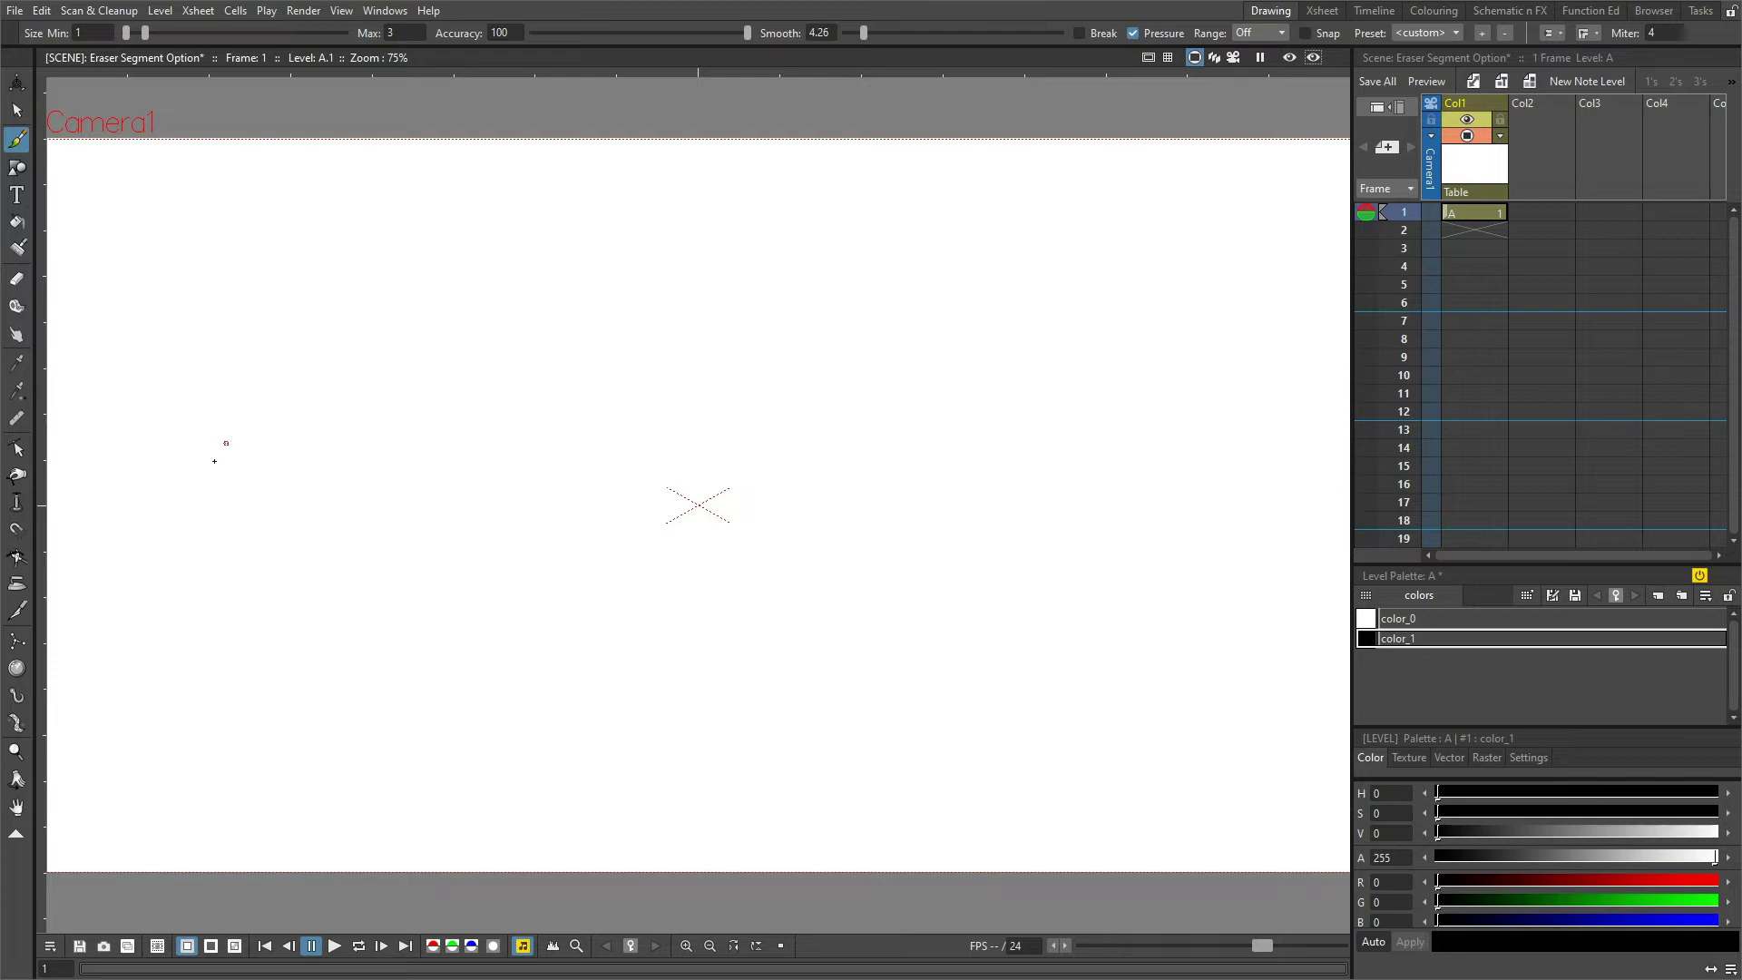
mouse_move(208, 468)
left_mouse_down()
mouse_move(343, 380)
mouse_move(668, 341)
mouse_move(796, 381)
left_mouse_up()
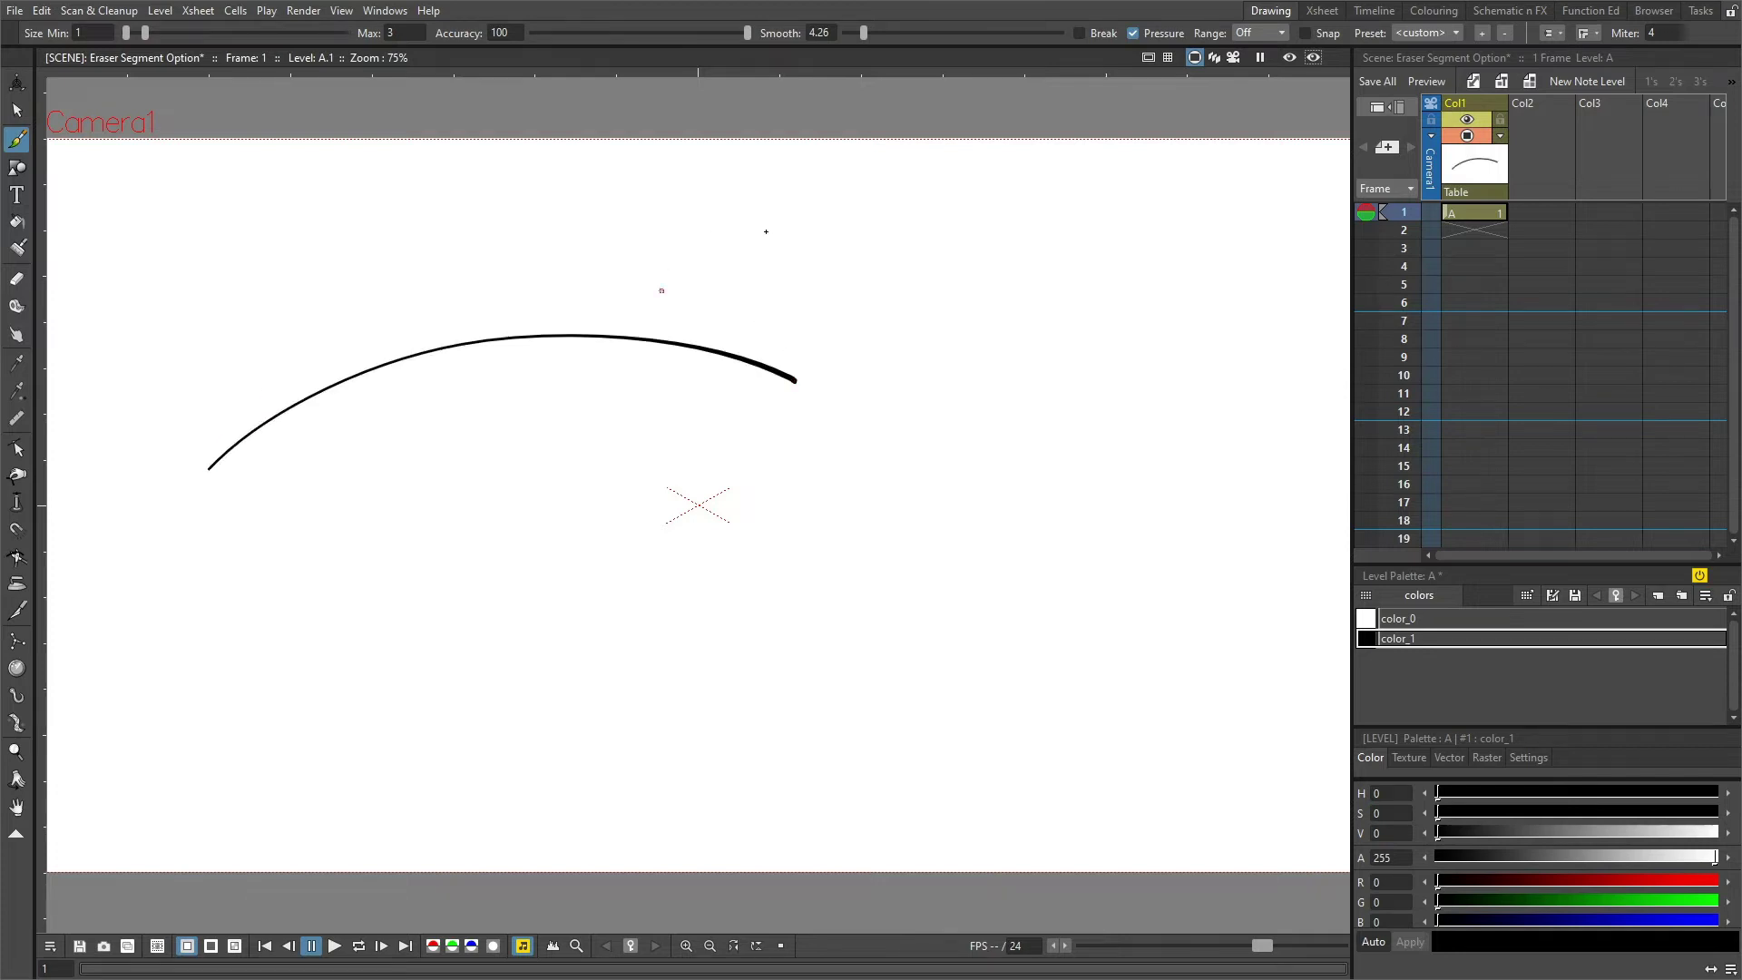
left_click_drag(539, 553, 548, 556)
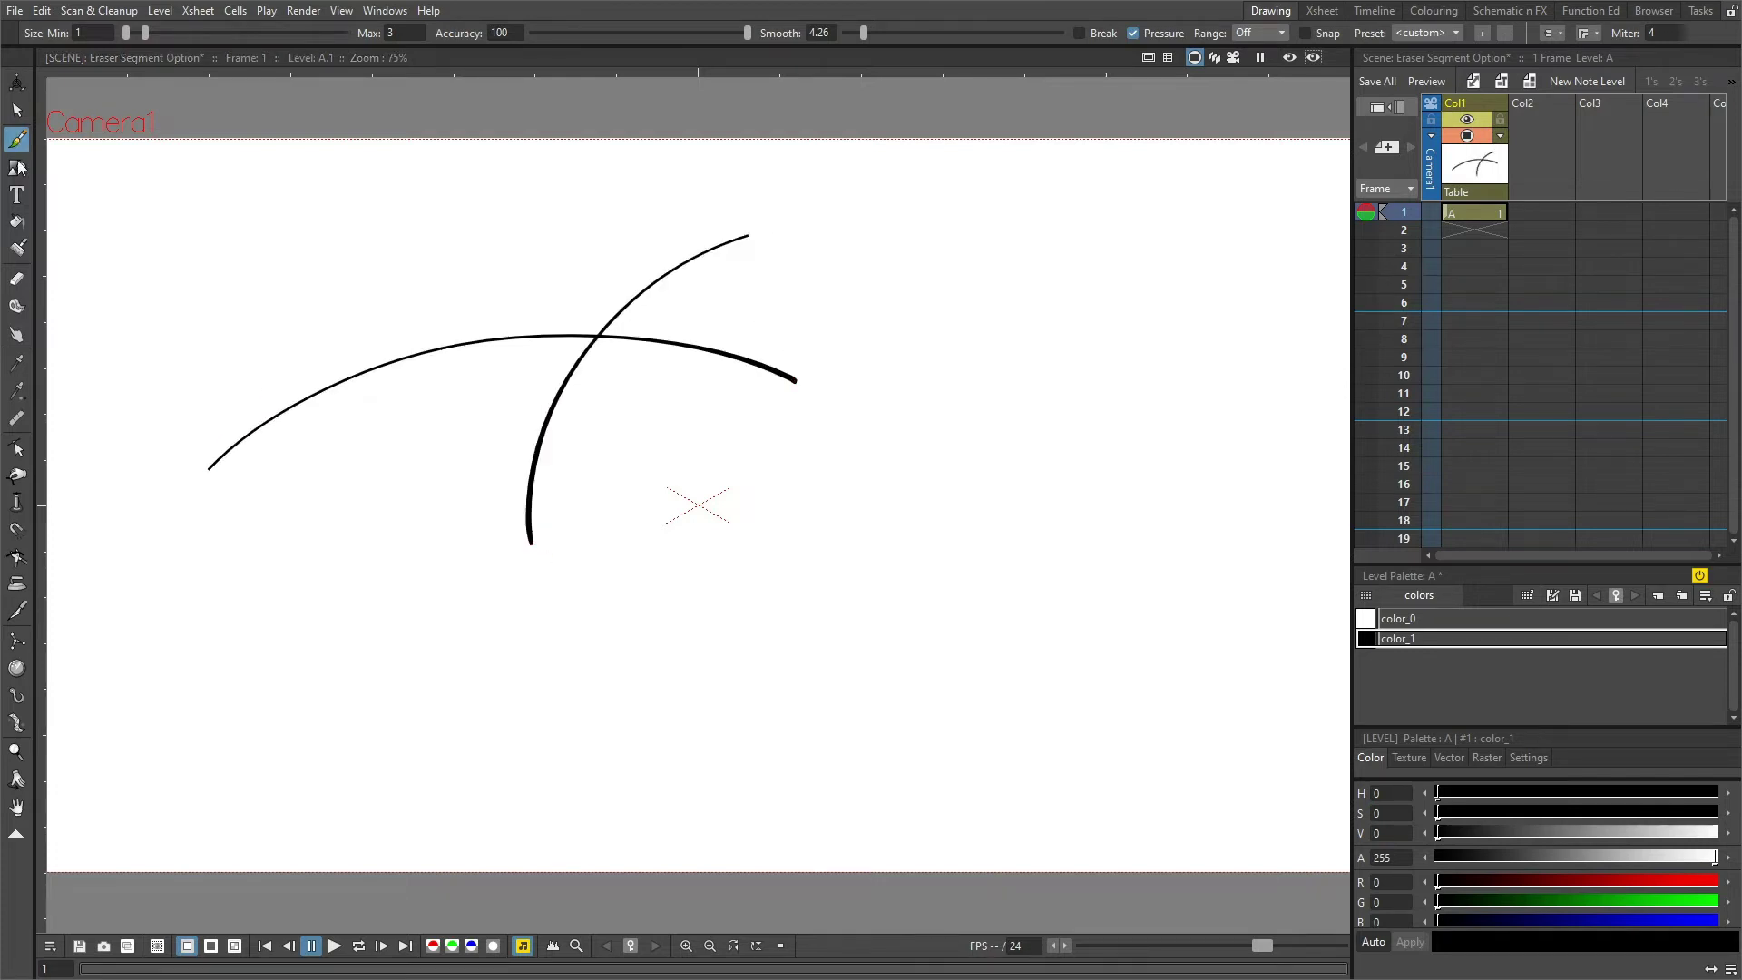
- Set the eraser type to Segment and erase the part of the steep curve that extends above the wide arc
left_click(17, 280)
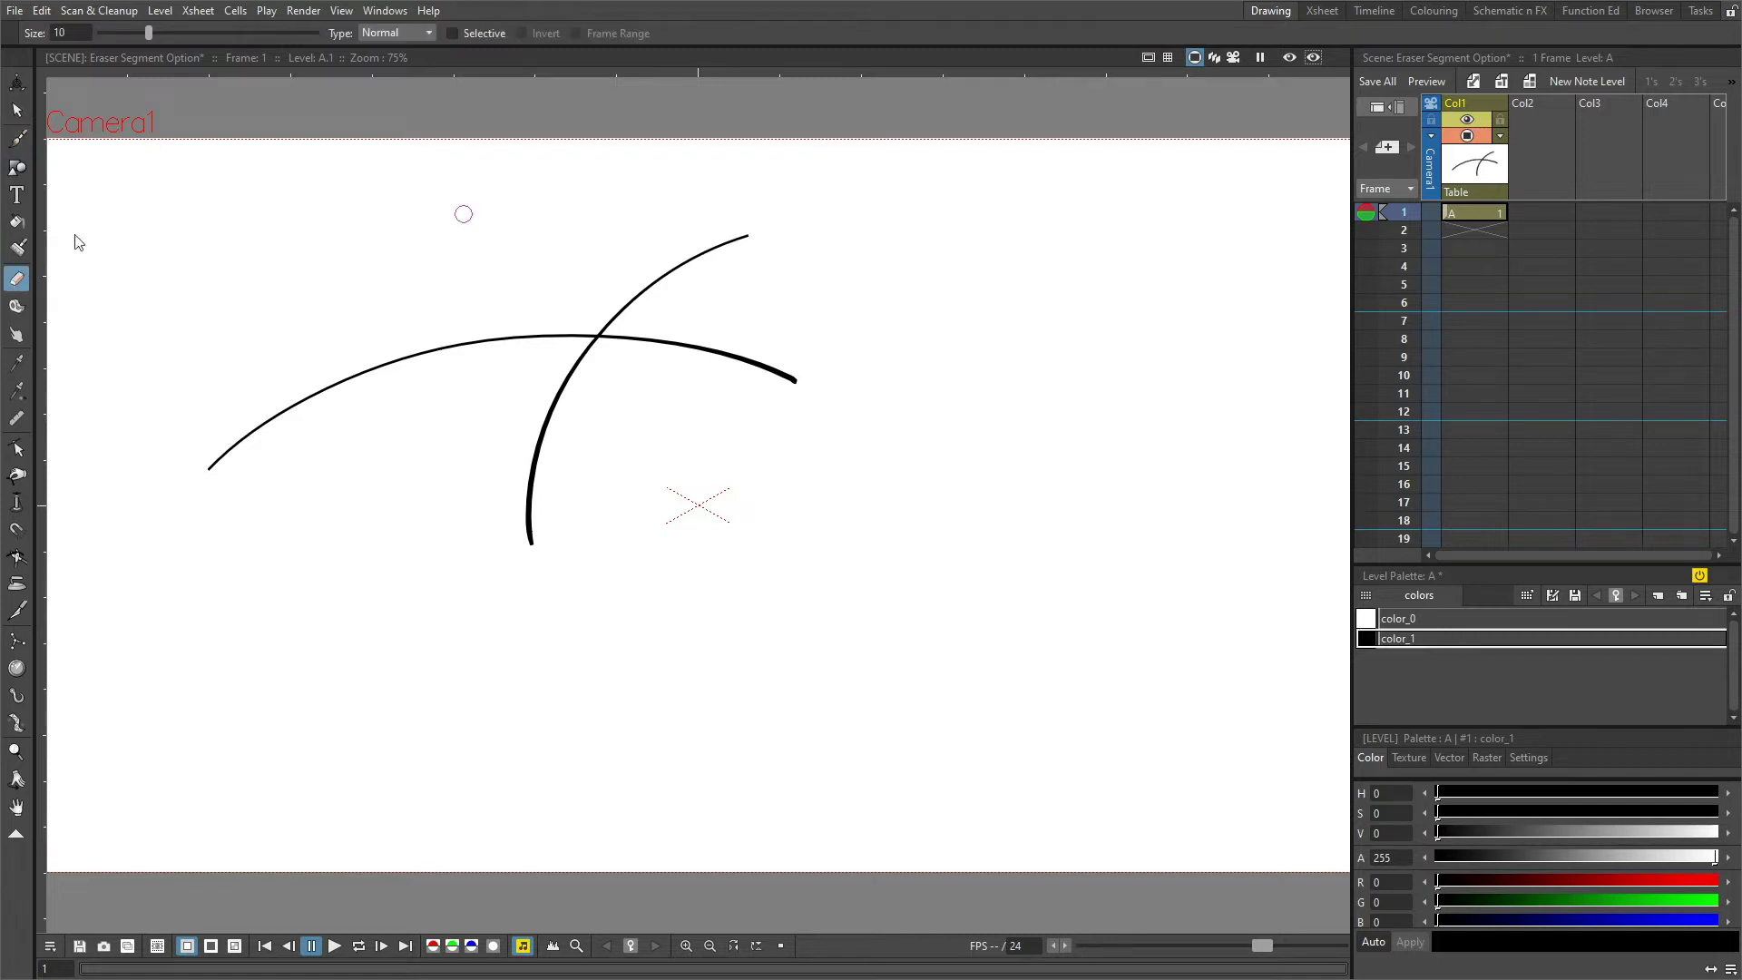
left_click(390, 32)
left_click(395, 104)
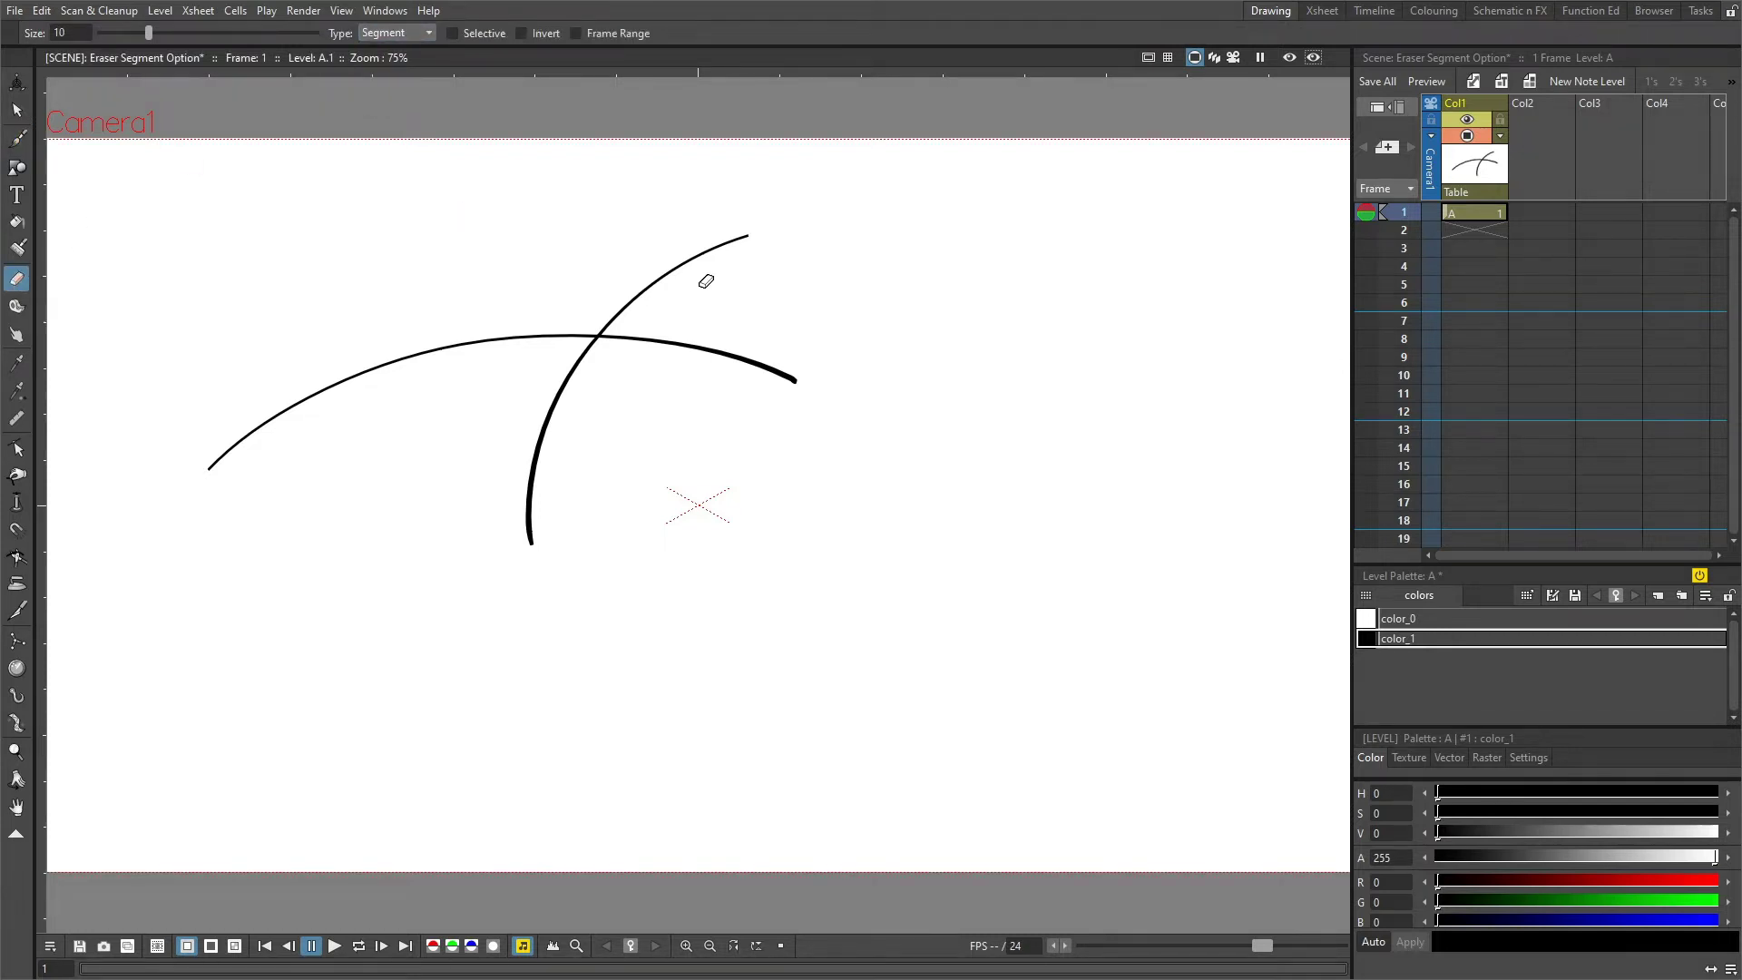
left_click_drag(541, 260, 808, 306)
- Brush three open loops: a U across the arc's left part, a C across the lower curve, and an arch across the arc's right end
left_click(19, 140)
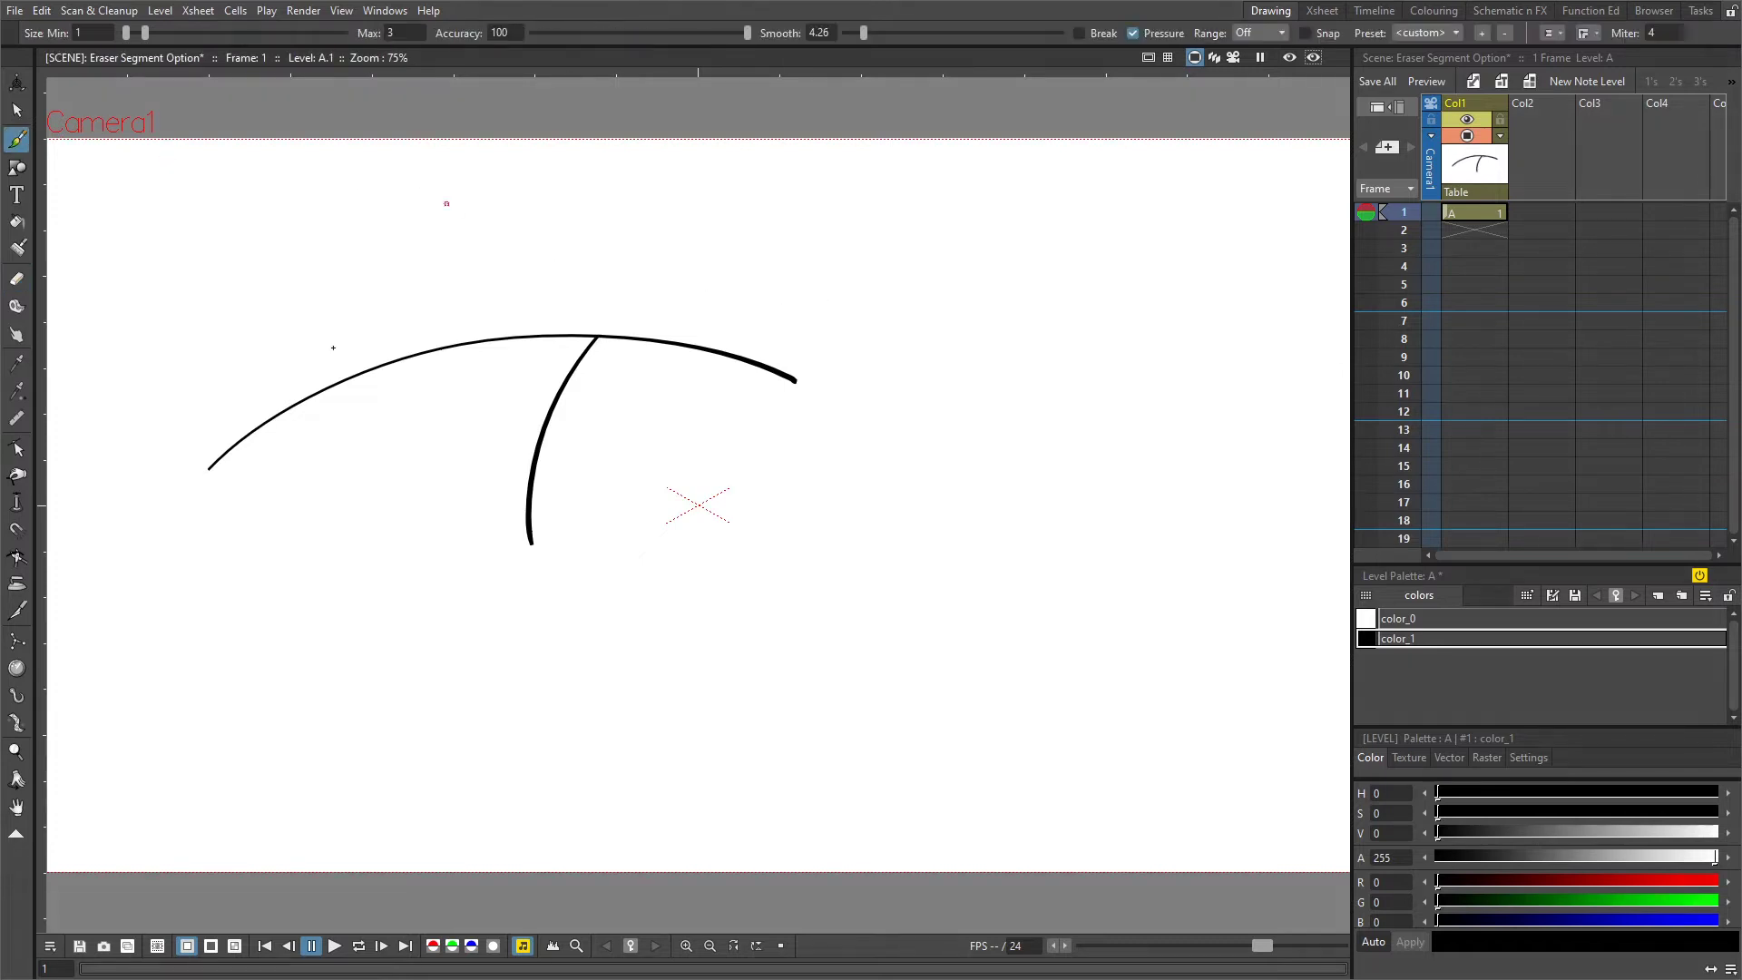
mouse_move(263, 340)
left_mouse_down()
mouse_move(343, 491)
mouse_move(392, 274)
left_mouse_up()
mouse_move(636, 409)
left_mouse_down()
mouse_move(527, 483)
mouse_move(620, 510)
left_mouse_up()
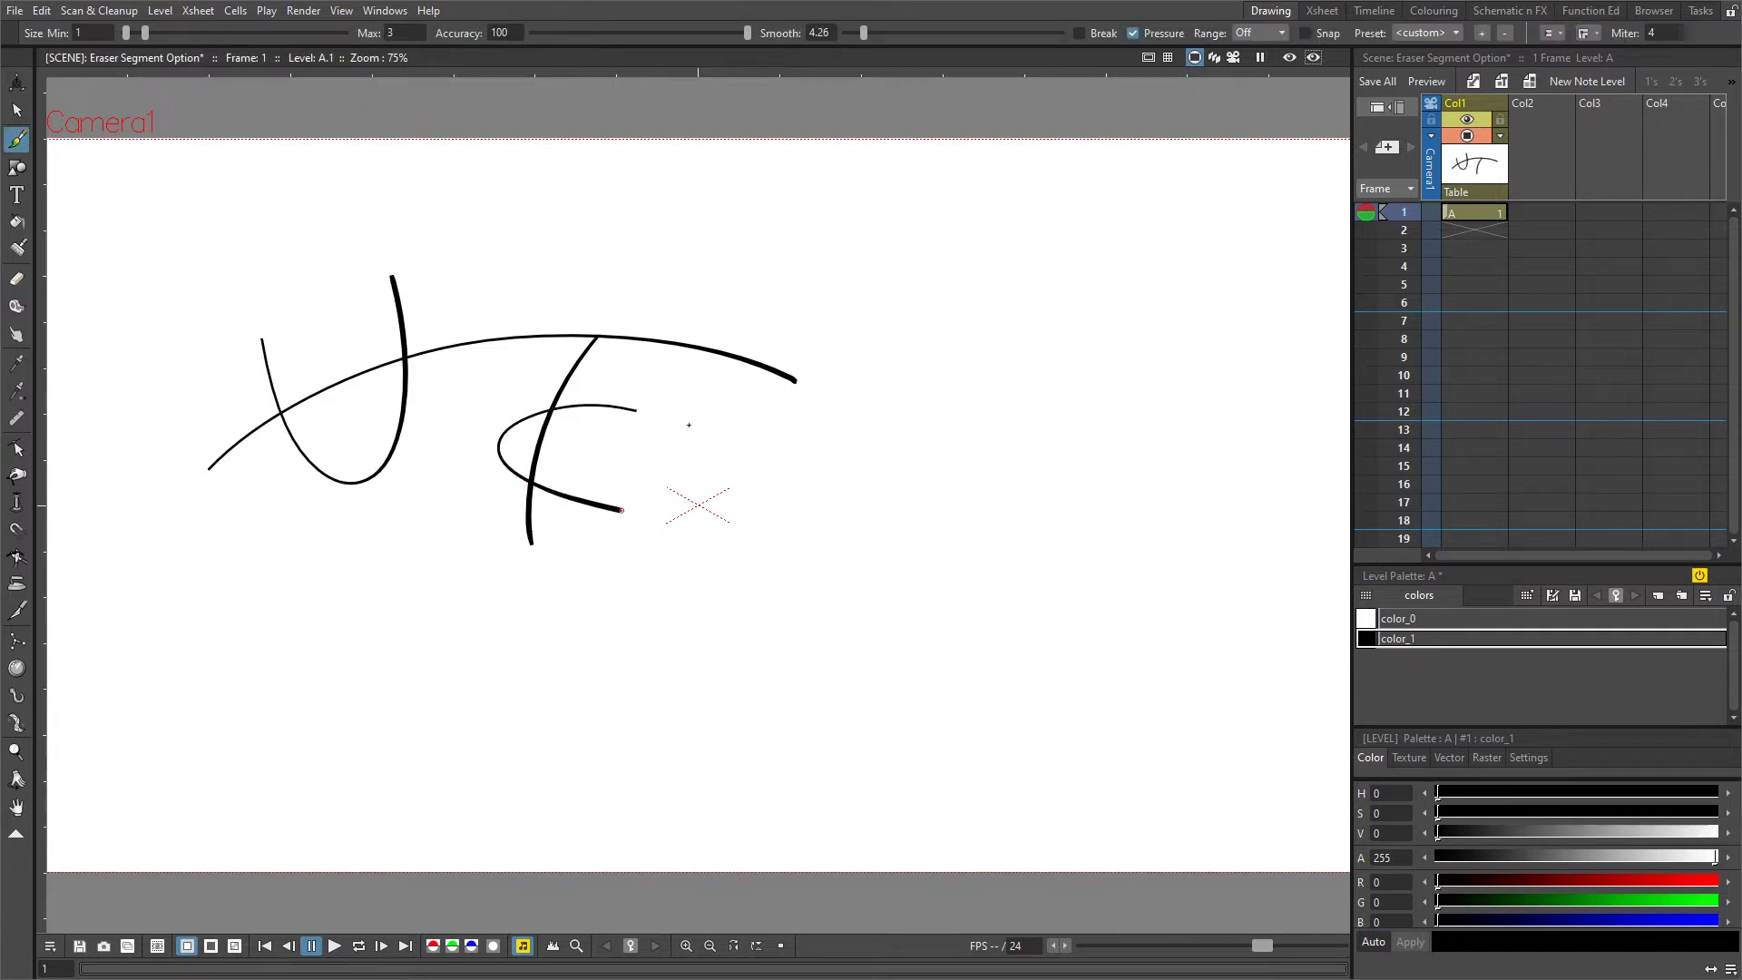
left_click_drag(701, 387, 750, 424)
- Erase the loose ends of the three loops where they extend past the curves they cross, using the segment eraser
left_click(16, 279)
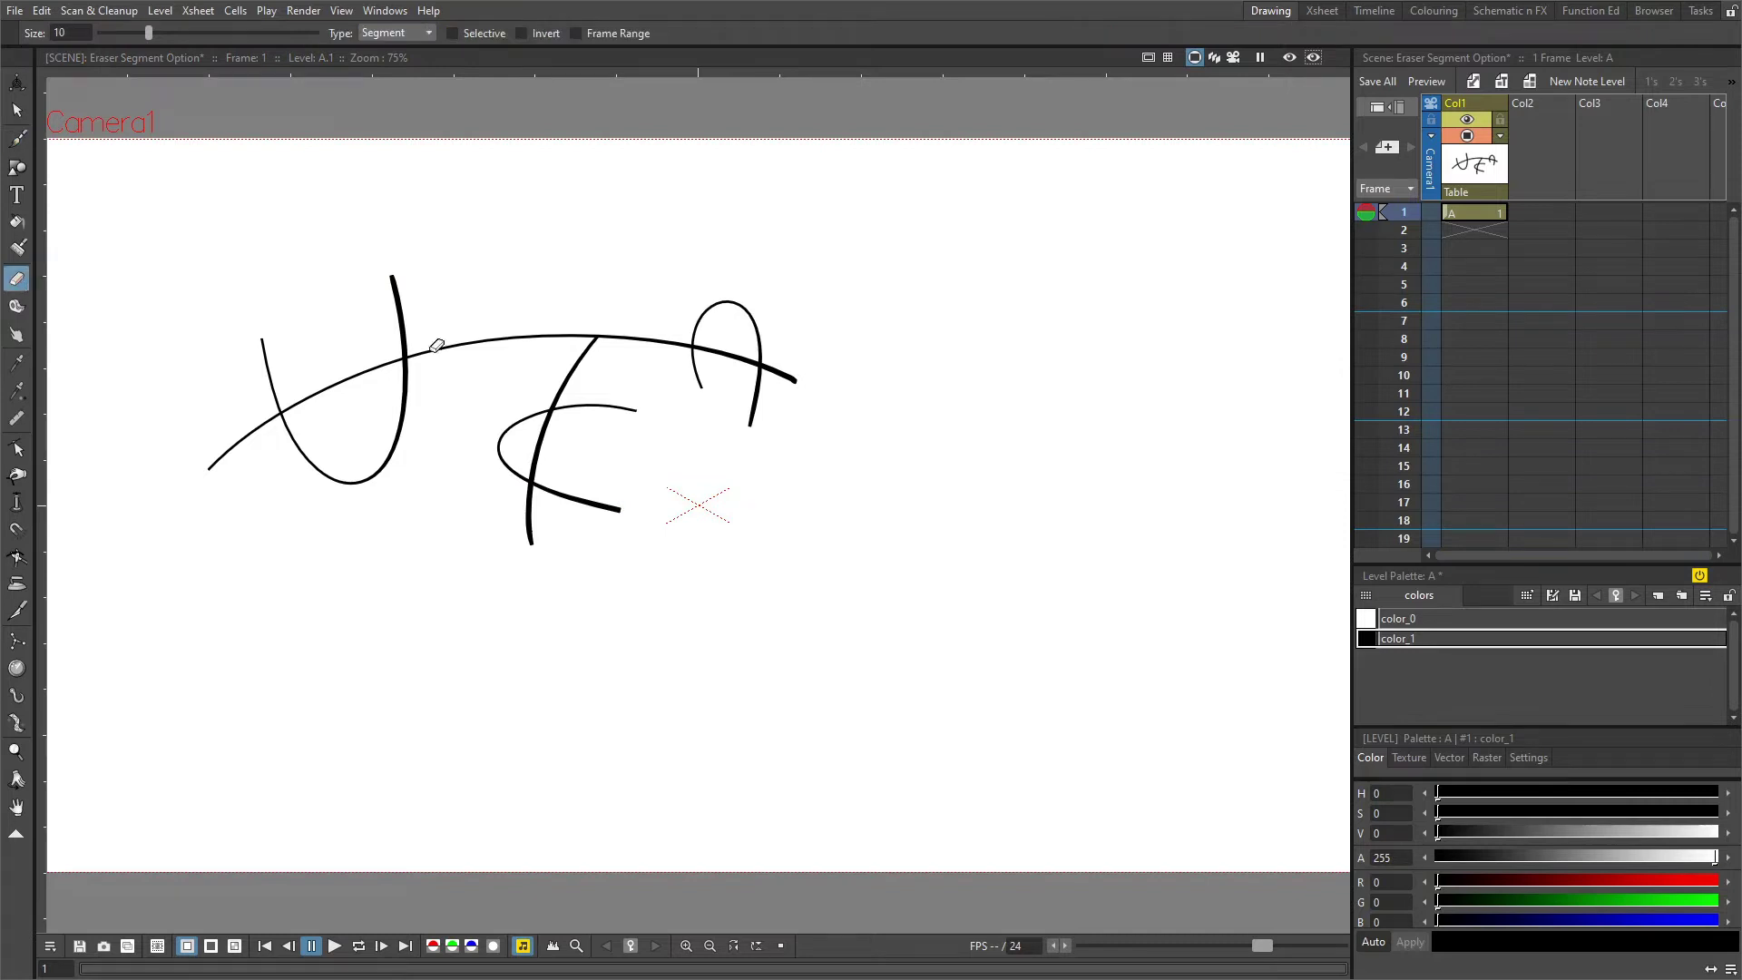
left_click_drag(205, 420, 475, 277)
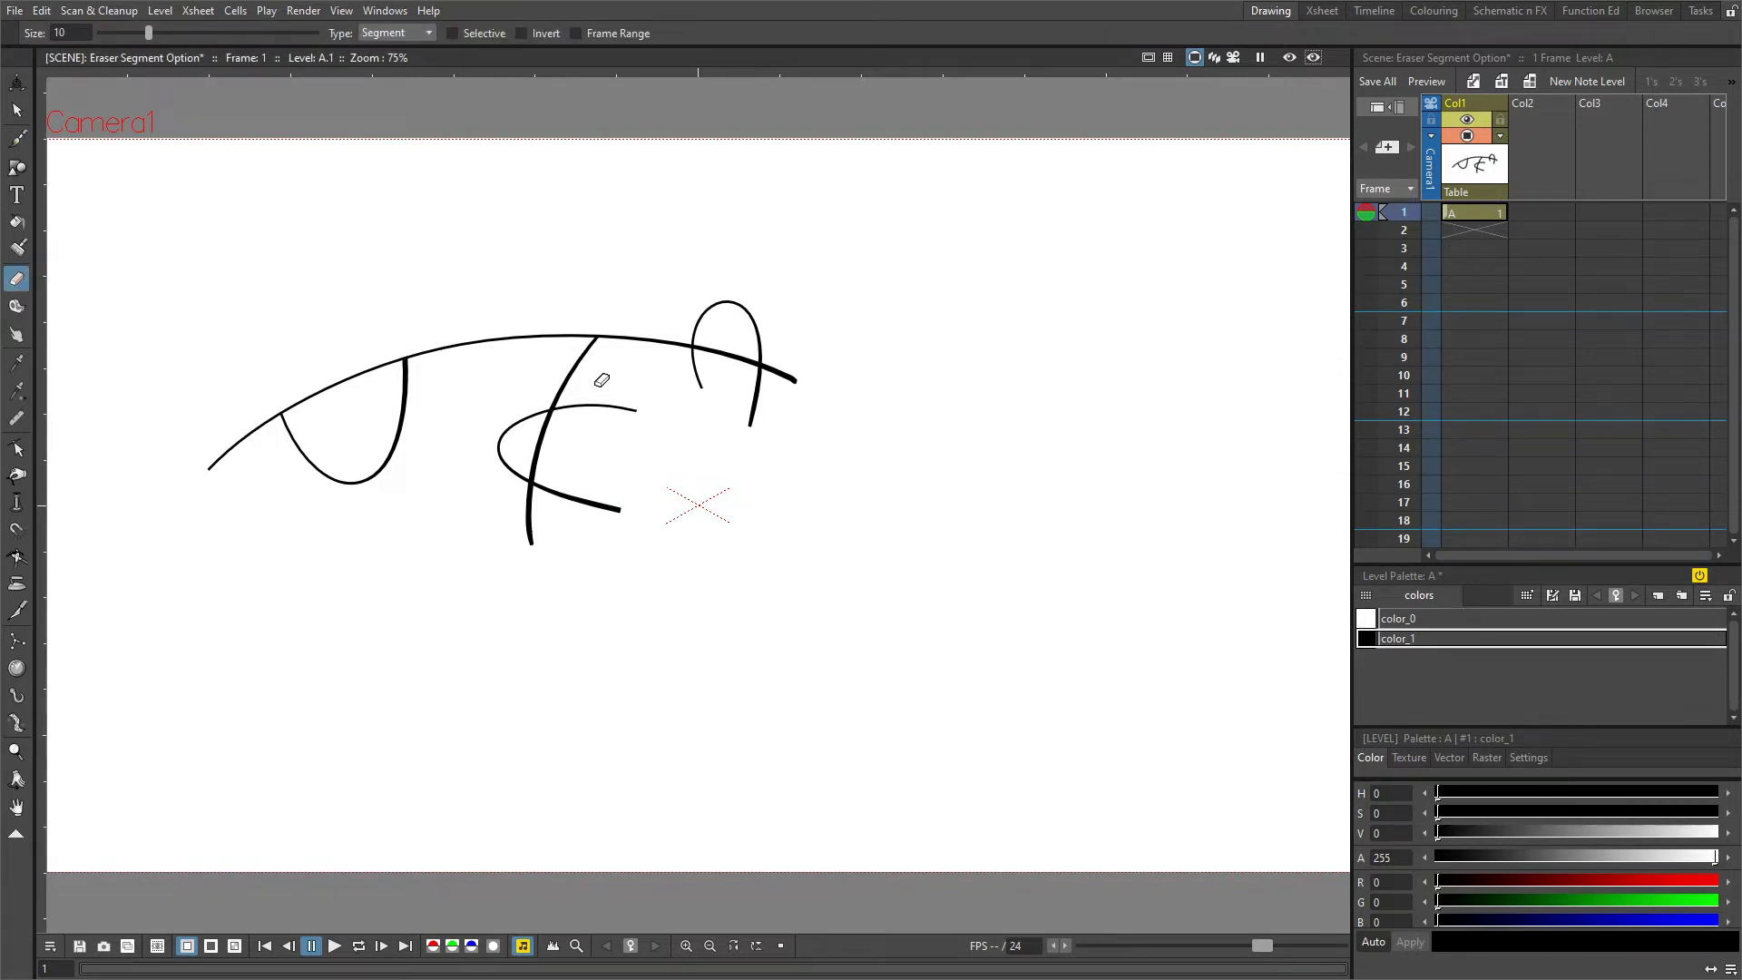
left_click_drag(606, 375, 611, 556)
left_click_drag(659, 354, 815, 399)
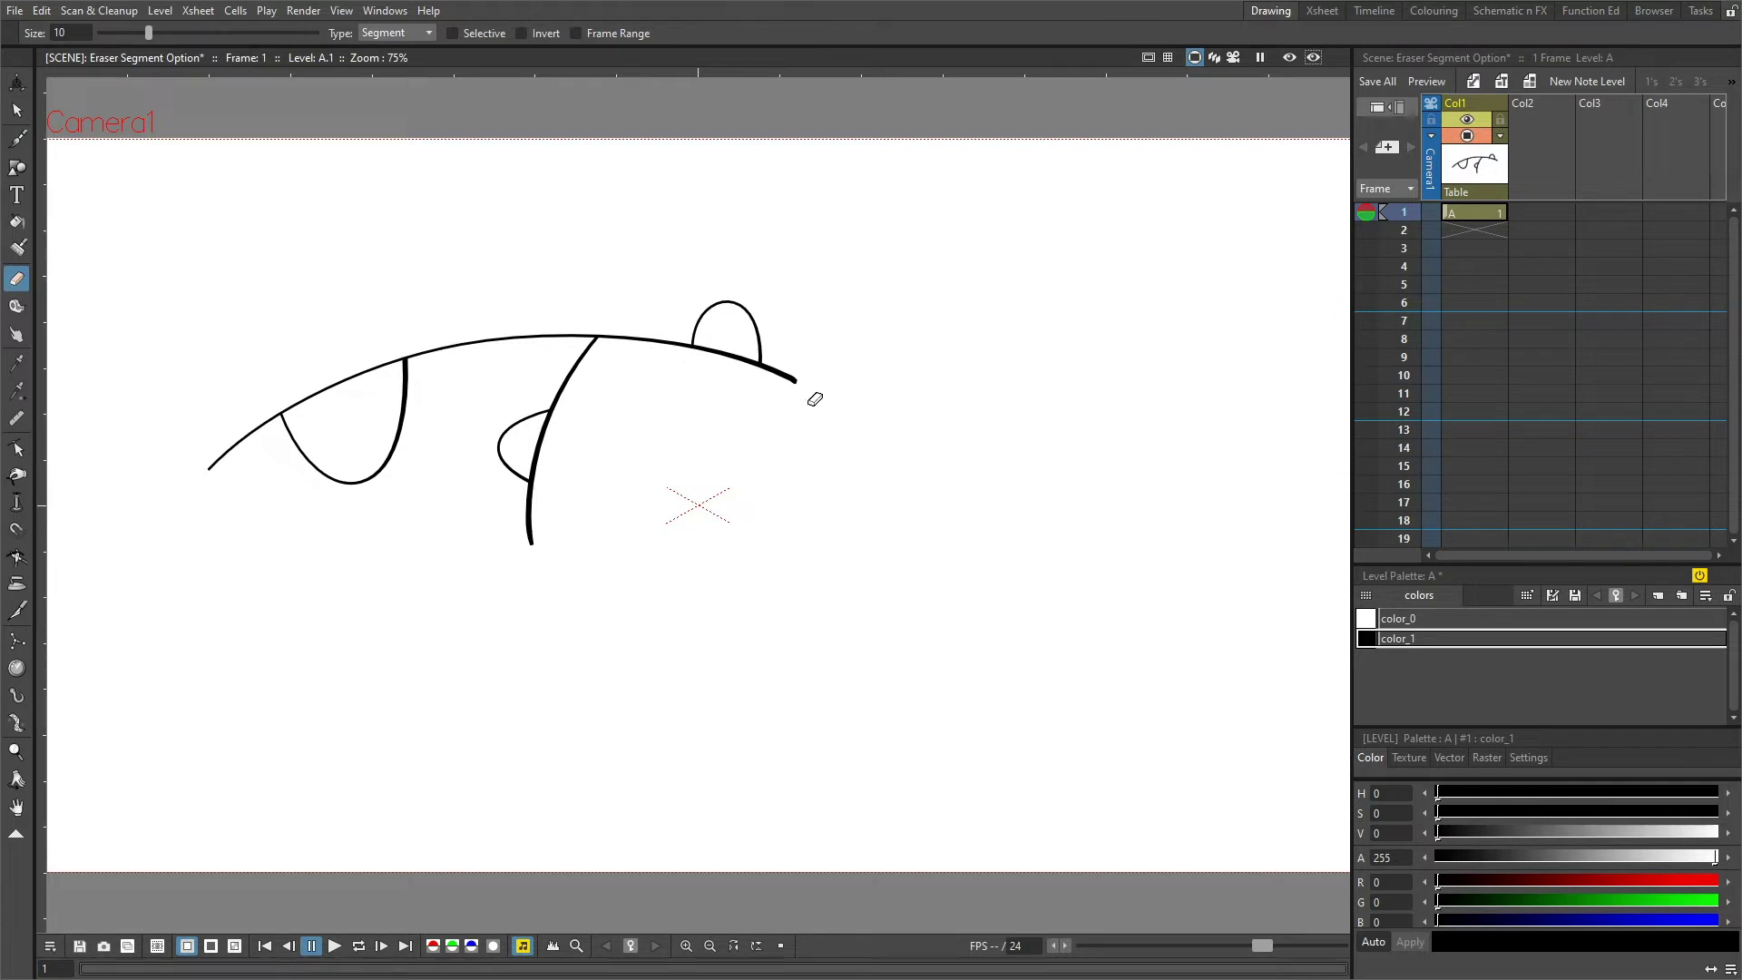
- Brush a small arch on top of the wide arc between the U loop and the lower curve, redrawing it after undoing the first try
left_click(16, 139)
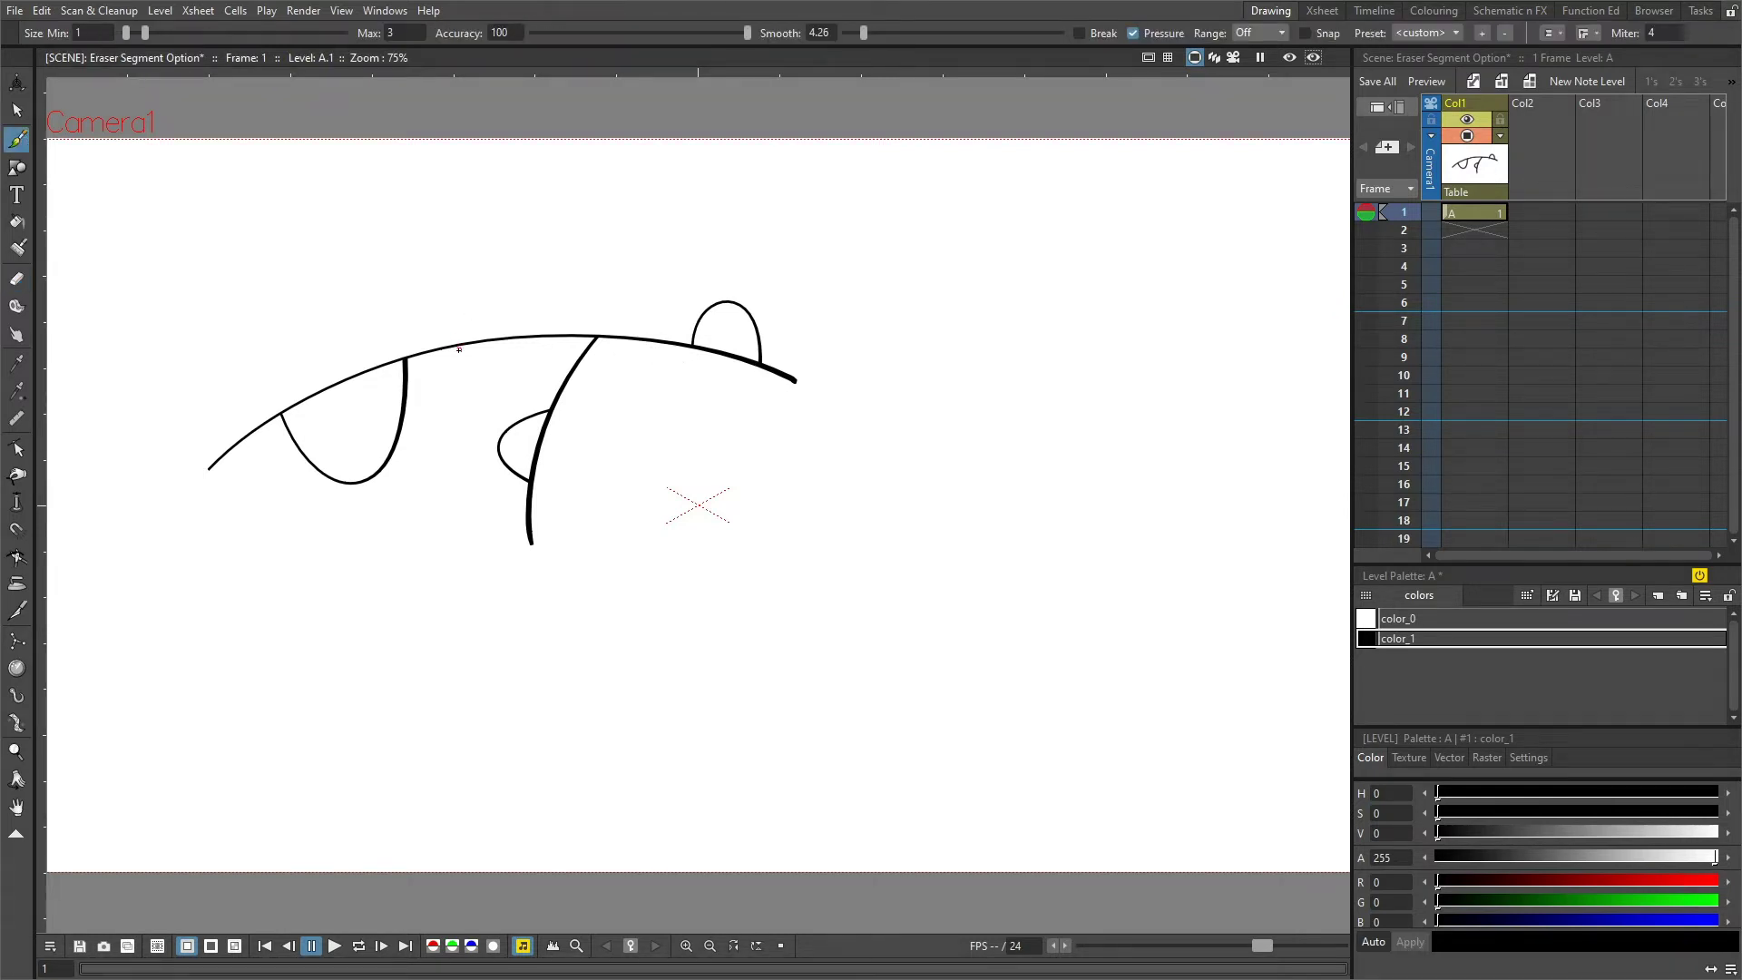
mouse_move(456, 341)
left_mouse_down()
mouse_move(454, 288)
mouse_move(494, 274)
mouse_move(521, 332)
left_mouse_up()
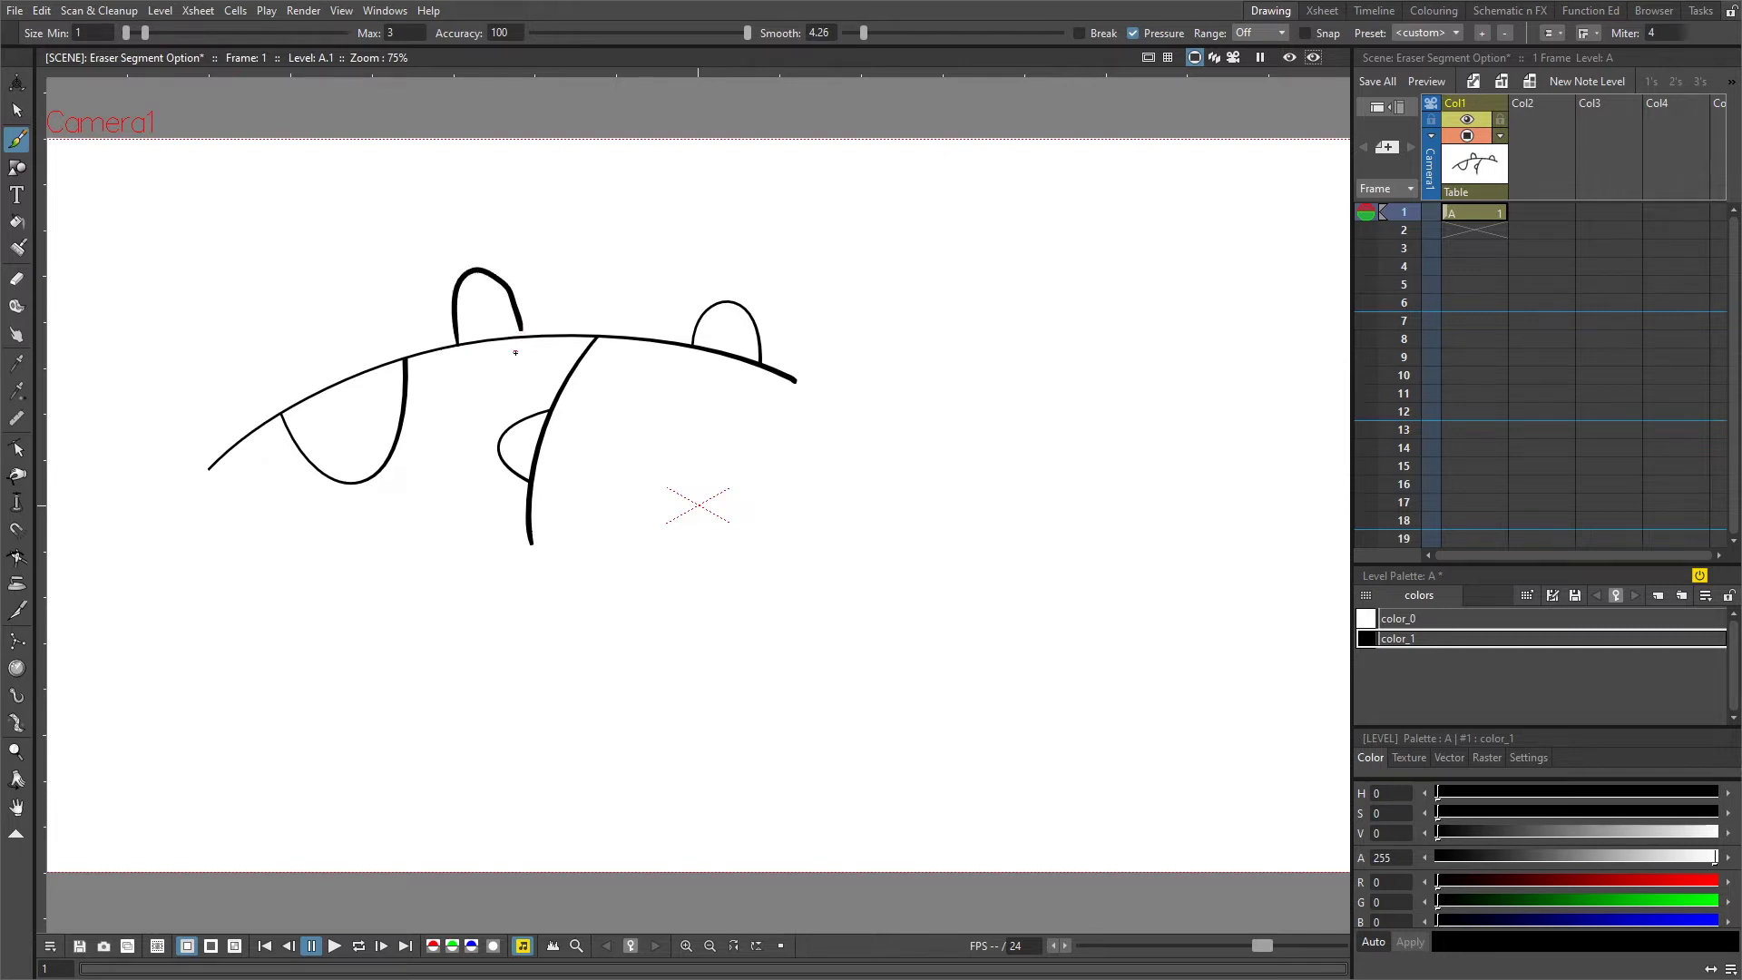
key("ctrl+z")
left_click_drag(456, 283, 509, 345)
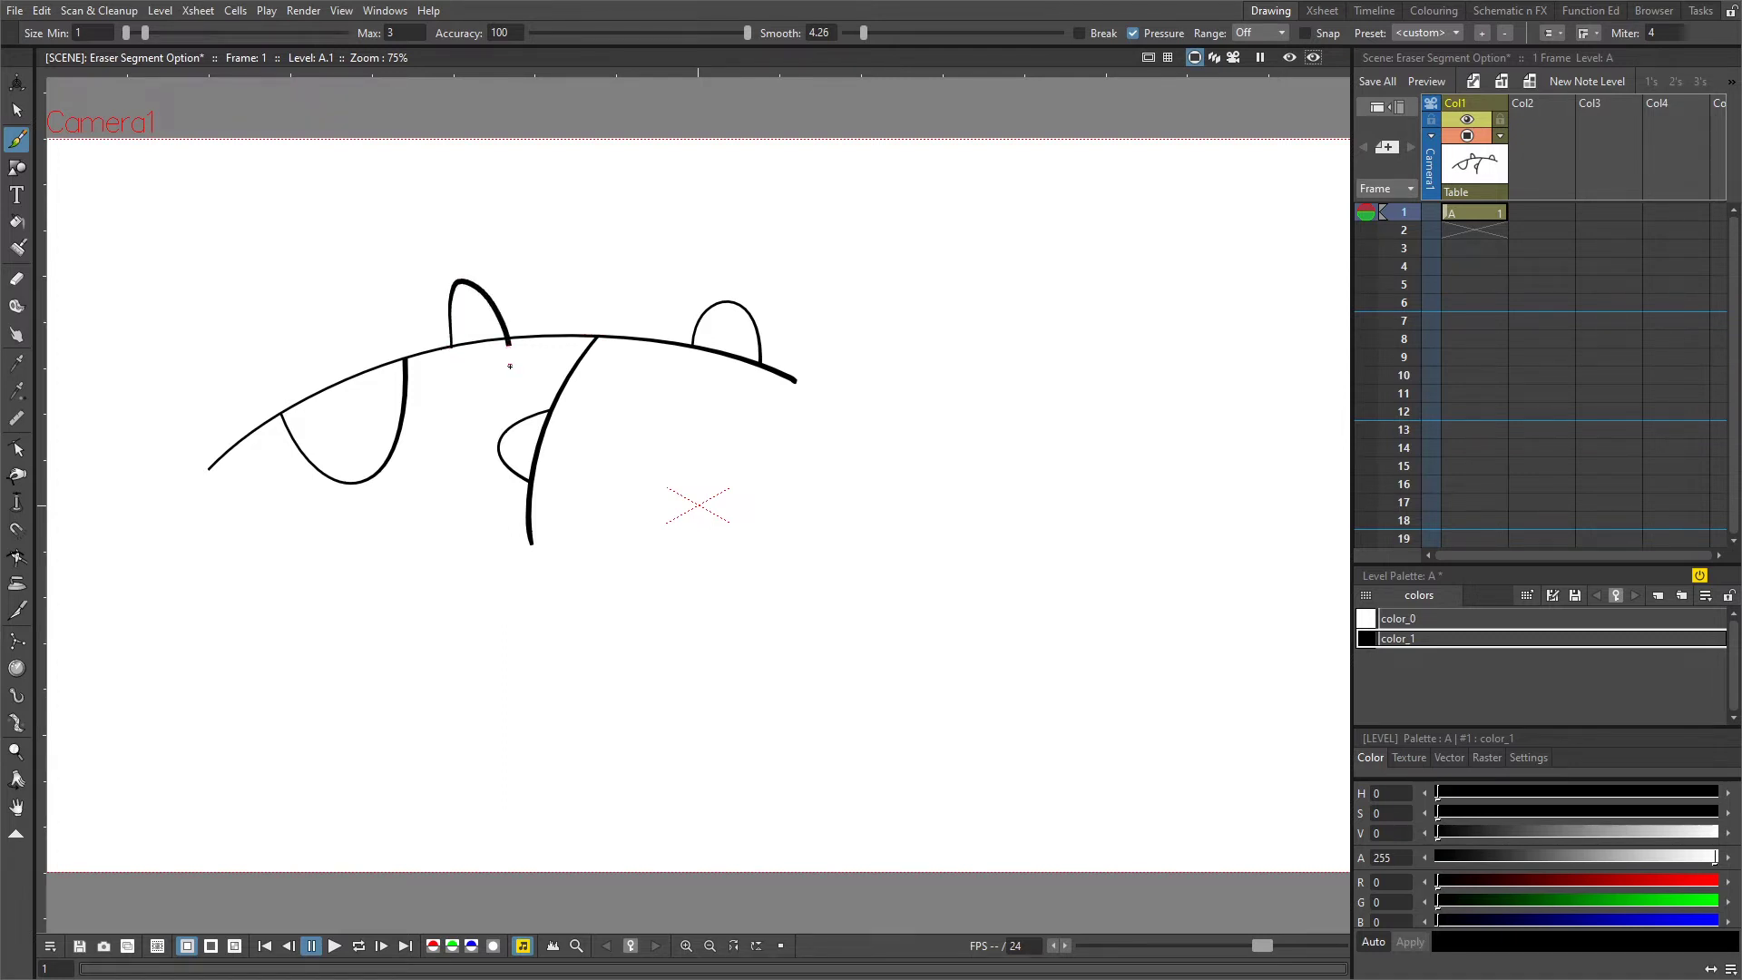
- Edit the small arch's end control point so that the stroke ends exactly on the wide arc
left_click(16, 448)
left_click(512, 334)
left_click(509, 339)
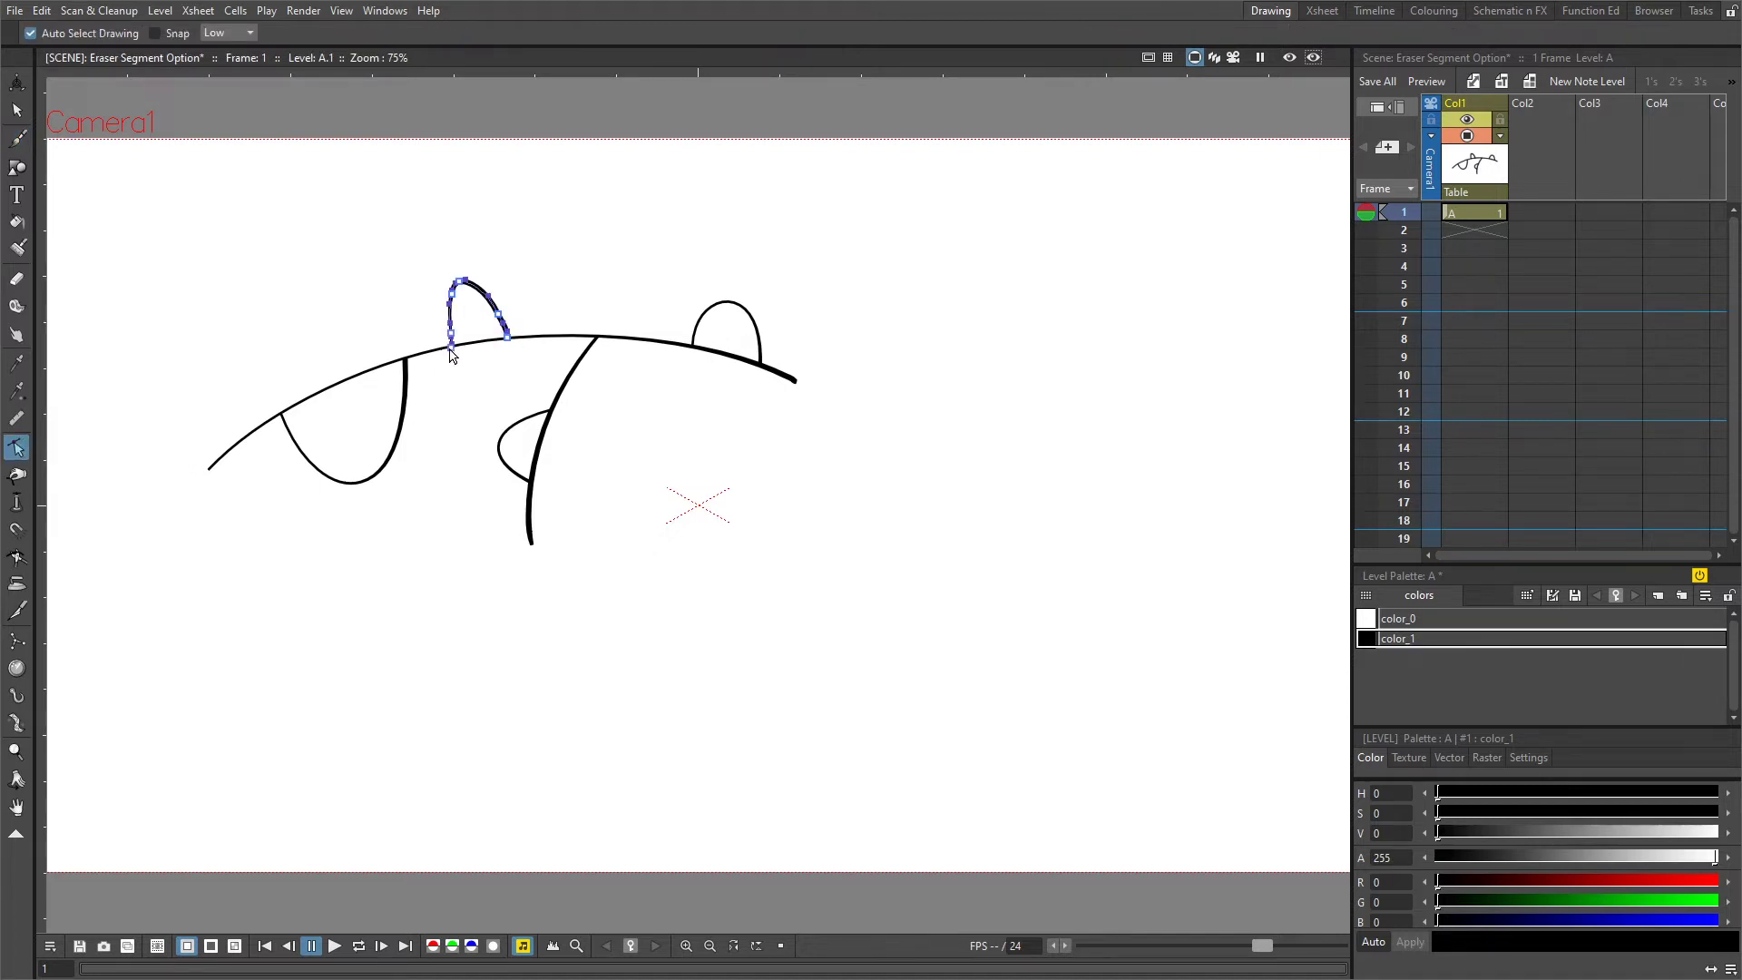
left_click(498, 374)
left_click(509, 339)
left_click(500, 367)
- Select all strokes on the drawing and delete them
key("s")
key("ctrl+a")
key("ctrl+a")
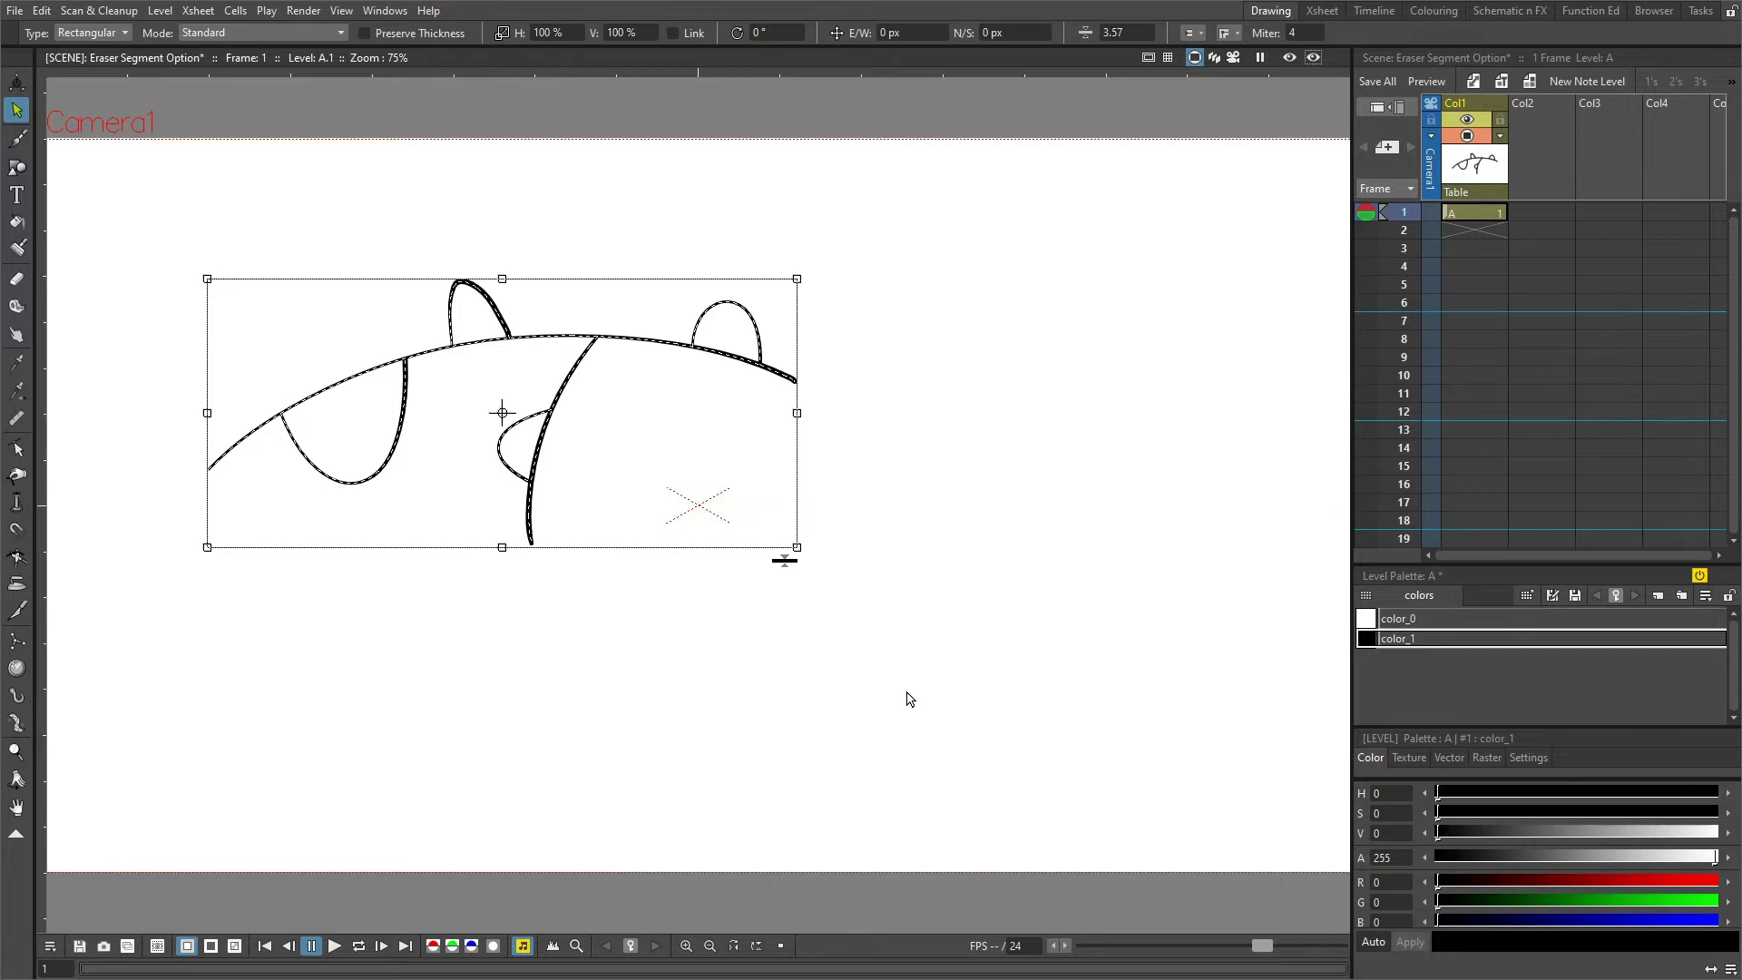
key("Delete")
- Set the brush's minimum size to 3 and draw a round head with two eye circles, one overlapping the head's upper right edge
left_click(16, 139)
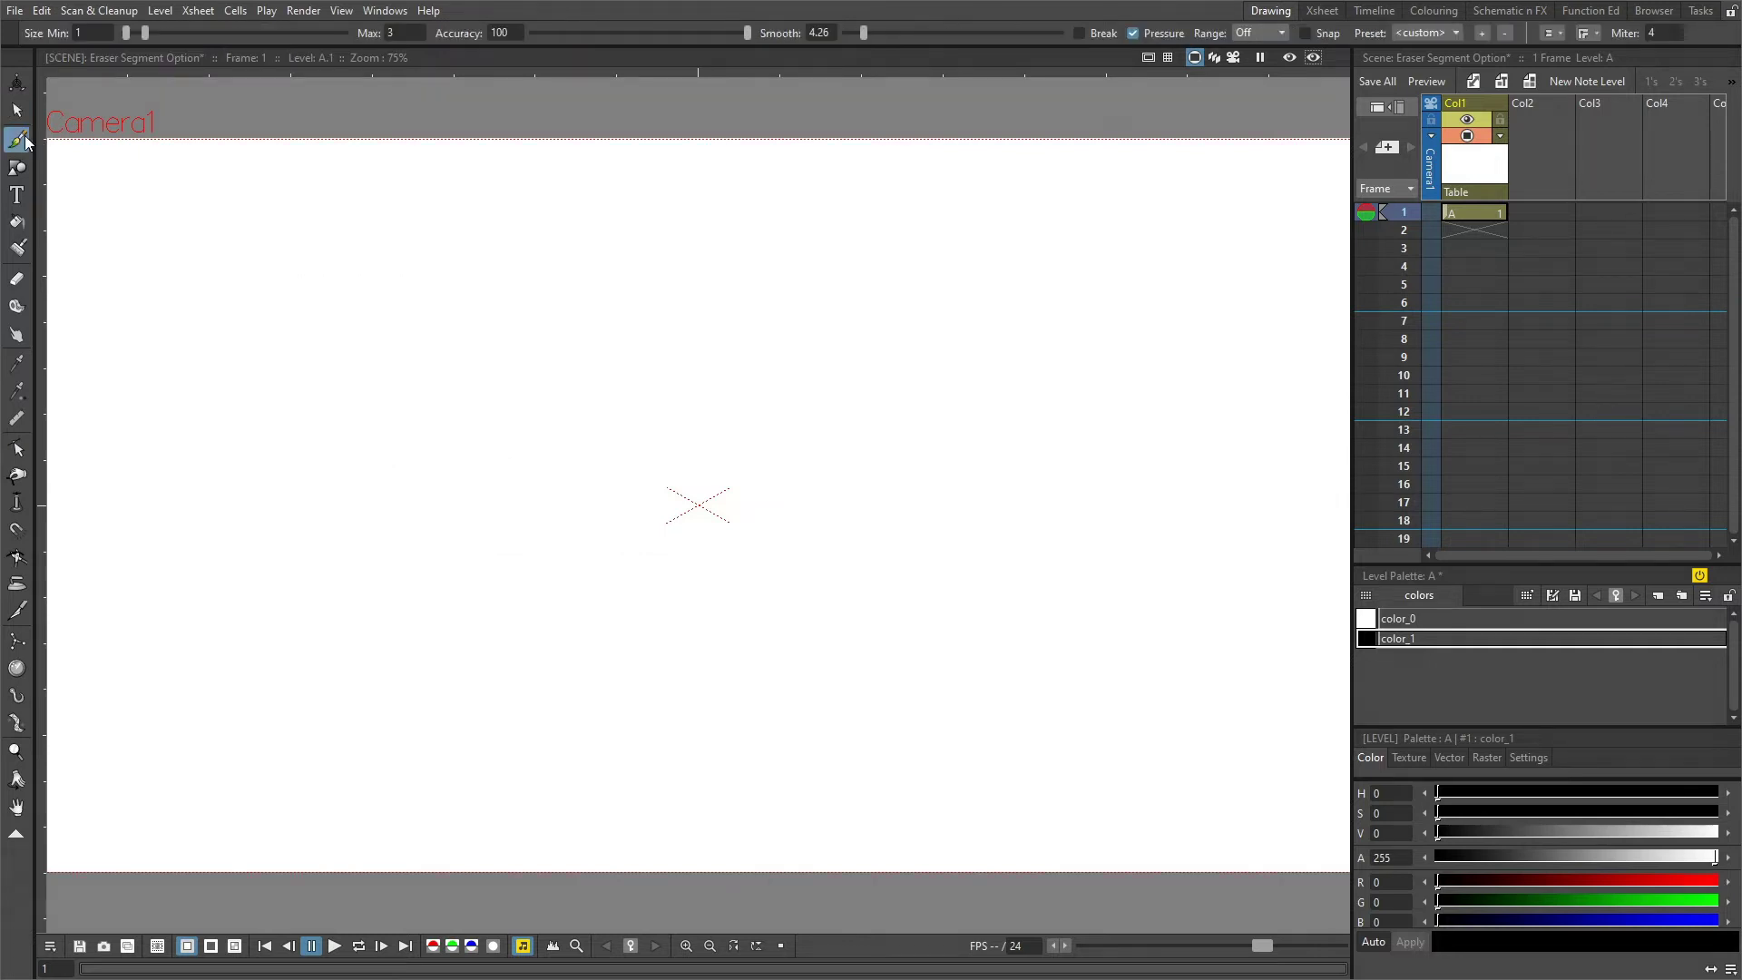
double_click(92, 34)
type("3")
mouse_move(405, 227)
left_mouse_down()
mouse_move(460, 235)
mouse_move(447, 285)
mouse_move(458, 231)
left_mouse_up()
mouse_move(362, 256)
left_mouse_down()
mouse_move(350, 263)
mouse_move(382, 302)
mouse_move(422, 316)
left_mouse_up()
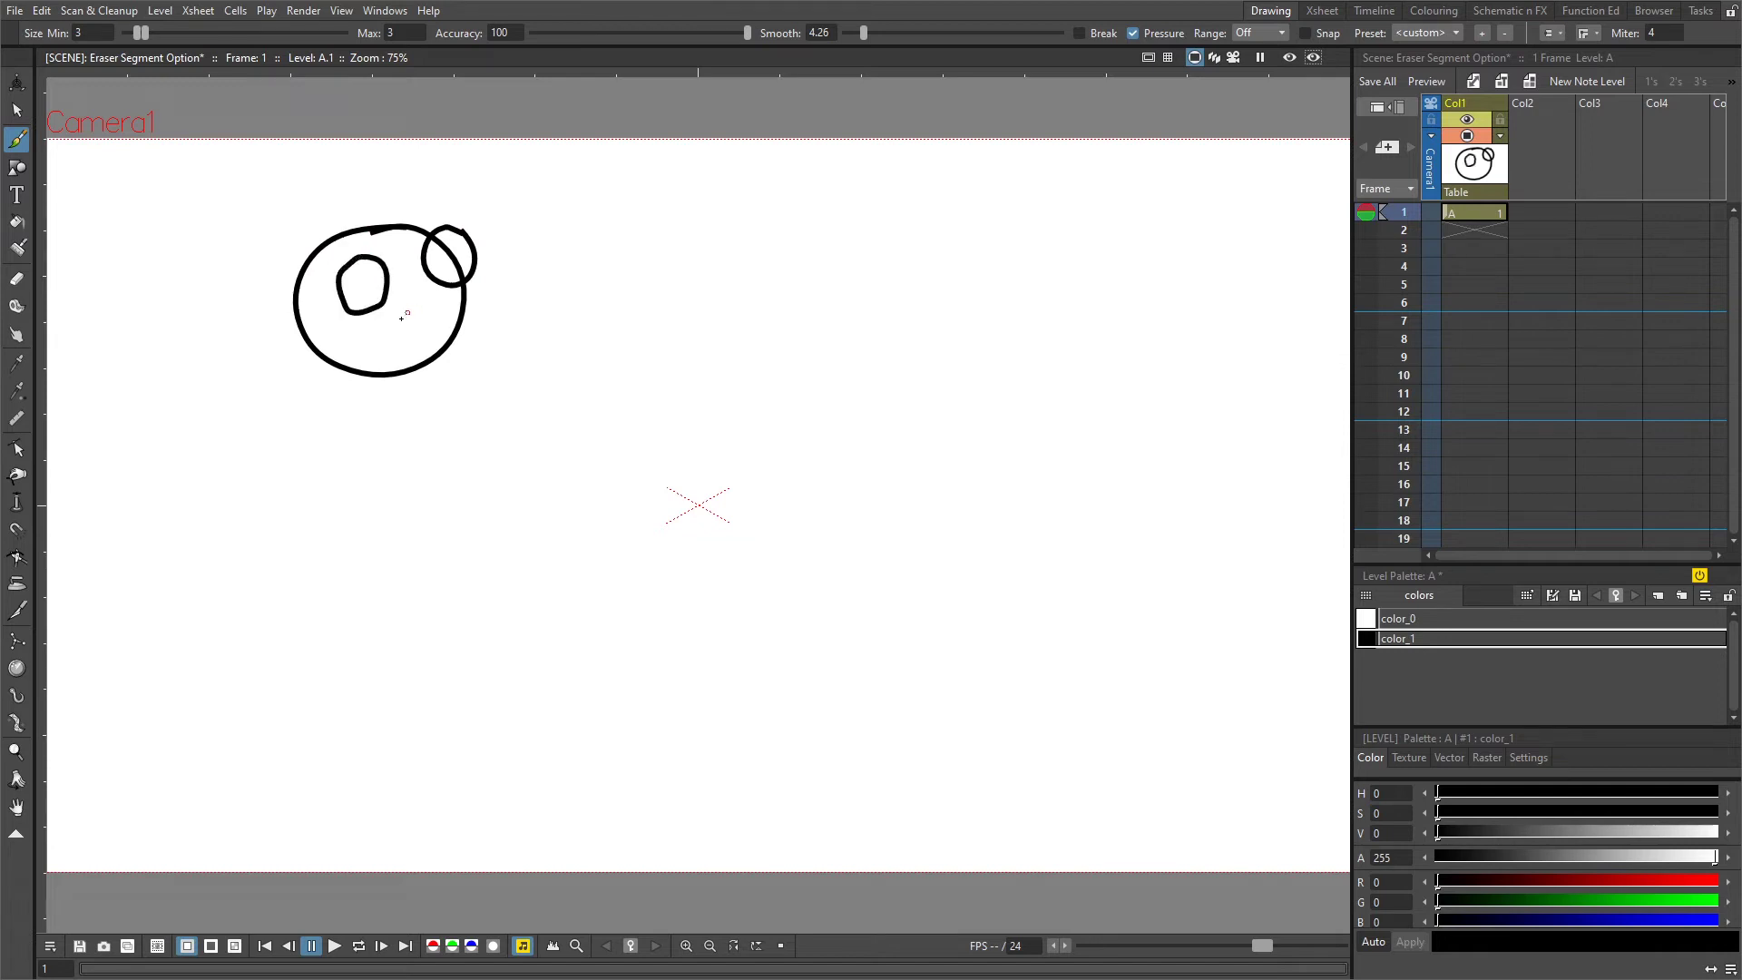
- Add short hair strokes to the back of the head and stitch-like mouth marks across the chin
key("h")
left_click_drag(338, 208, 404, 225)
mouse_move(313, 218)
left_mouse_down()
mouse_move(385, 227)
mouse_move(298, 243)
left_mouse_up()
mouse_move(313, 255)
left_mouse_down()
mouse_move(282, 274)
mouse_move(285, 302)
left_mouse_up()
left_click_drag(443, 350, 436, 365)
left_click_drag(427, 358, 421, 374)
left_click_drag(412, 361, 408, 381)
- Draw a long rounded body below the head with two legs, two arms with fingers, and a pupil in the left eye
mouse_move(331, 336)
left_mouse_down()
mouse_move(247, 612)
mouse_move(377, 354)
left_mouse_up()
left_click_drag(365, 624, 447, 821)
mouse_move(301, 635)
left_mouse_down()
mouse_move(342, 691)
mouse_move(363, 817)
mouse_move(381, 821)
left_mouse_up()
left_click_drag(329, 411, 446, 512)
left_click_drag(288, 410, 404, 524)
mouse_move(407, 517)
left_mouse_down()
mouse_move(416, 531)
mouse_move(397, 530)
left_mouse_up()
left_click_drag(405, 515, 419, 524)
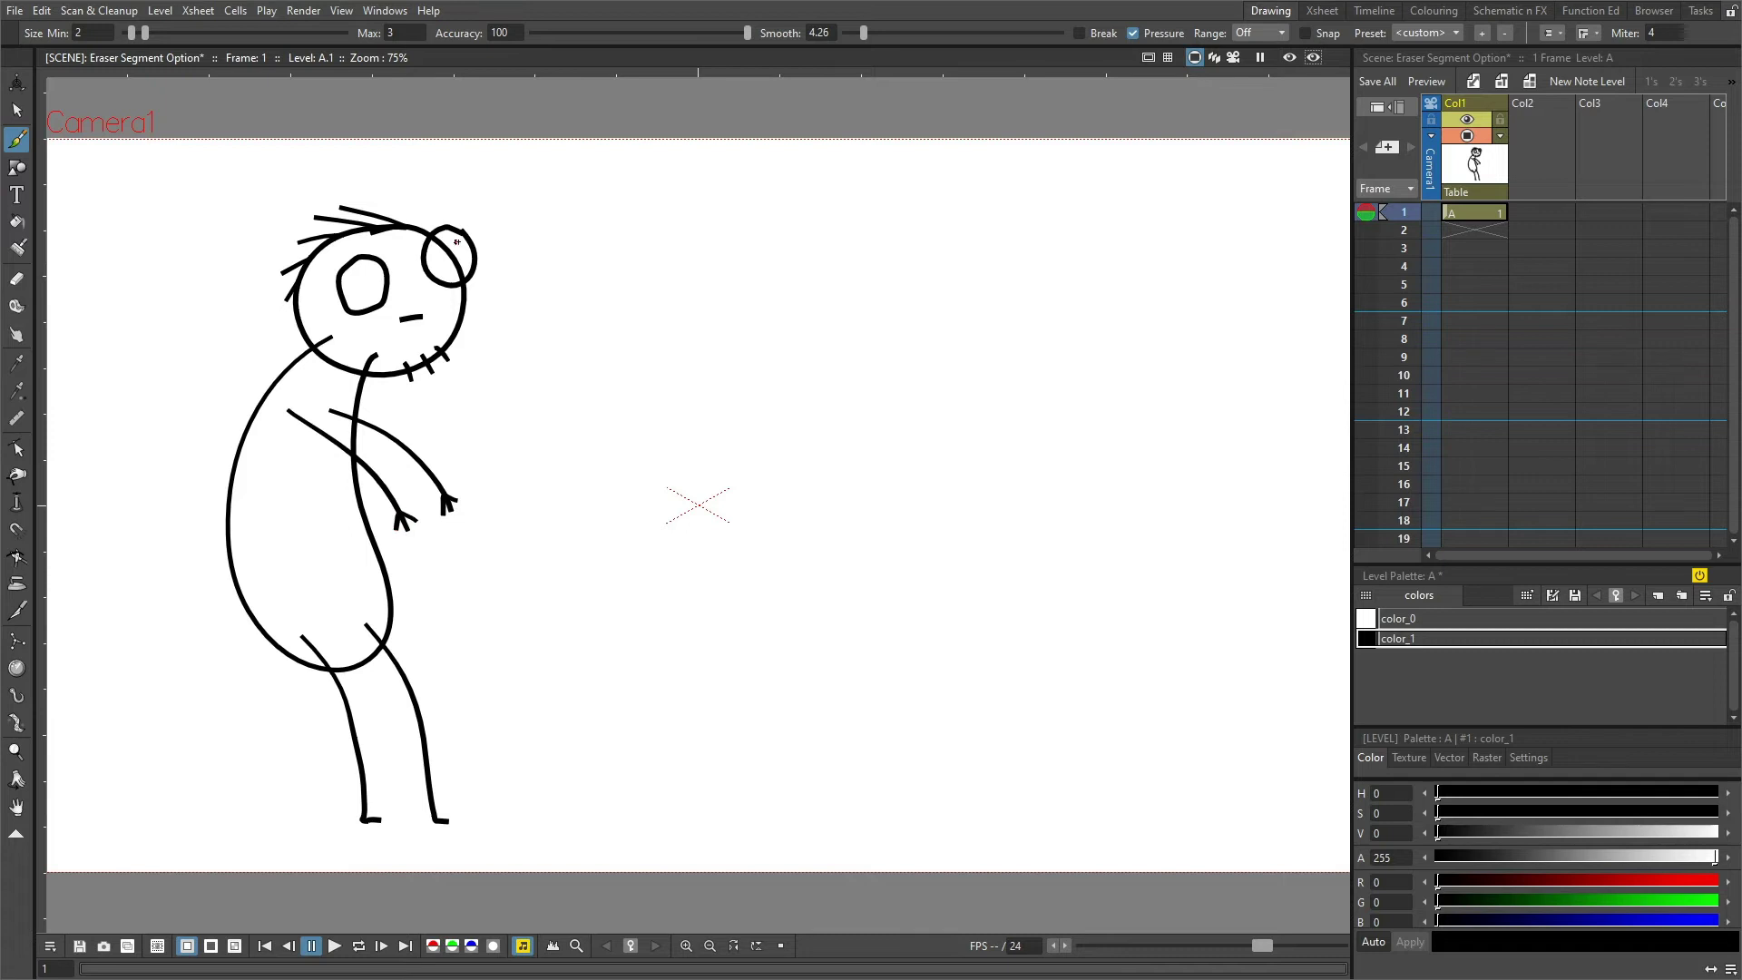
left_click_drag(347, 281, 349, 283)
- With the segment eraser, remove the head outline inside the right eye, the leg ends inside the body, and the body ends inside the head
left_click(17, 278)
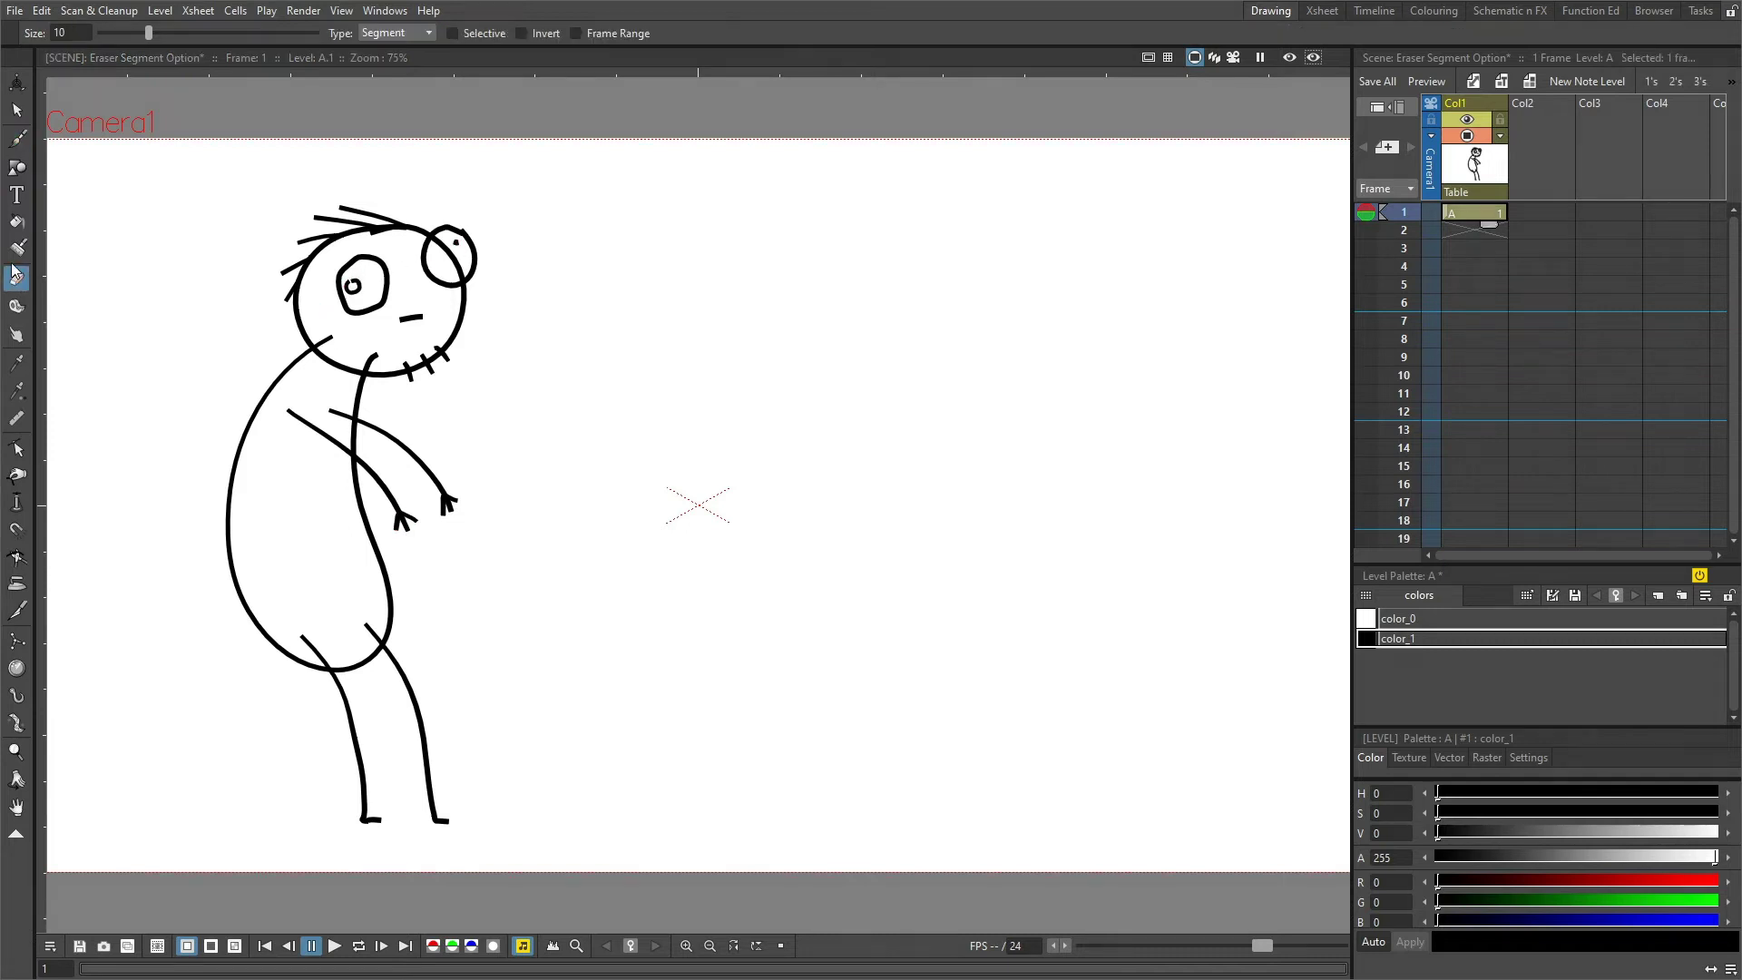
left_click(460, 256)
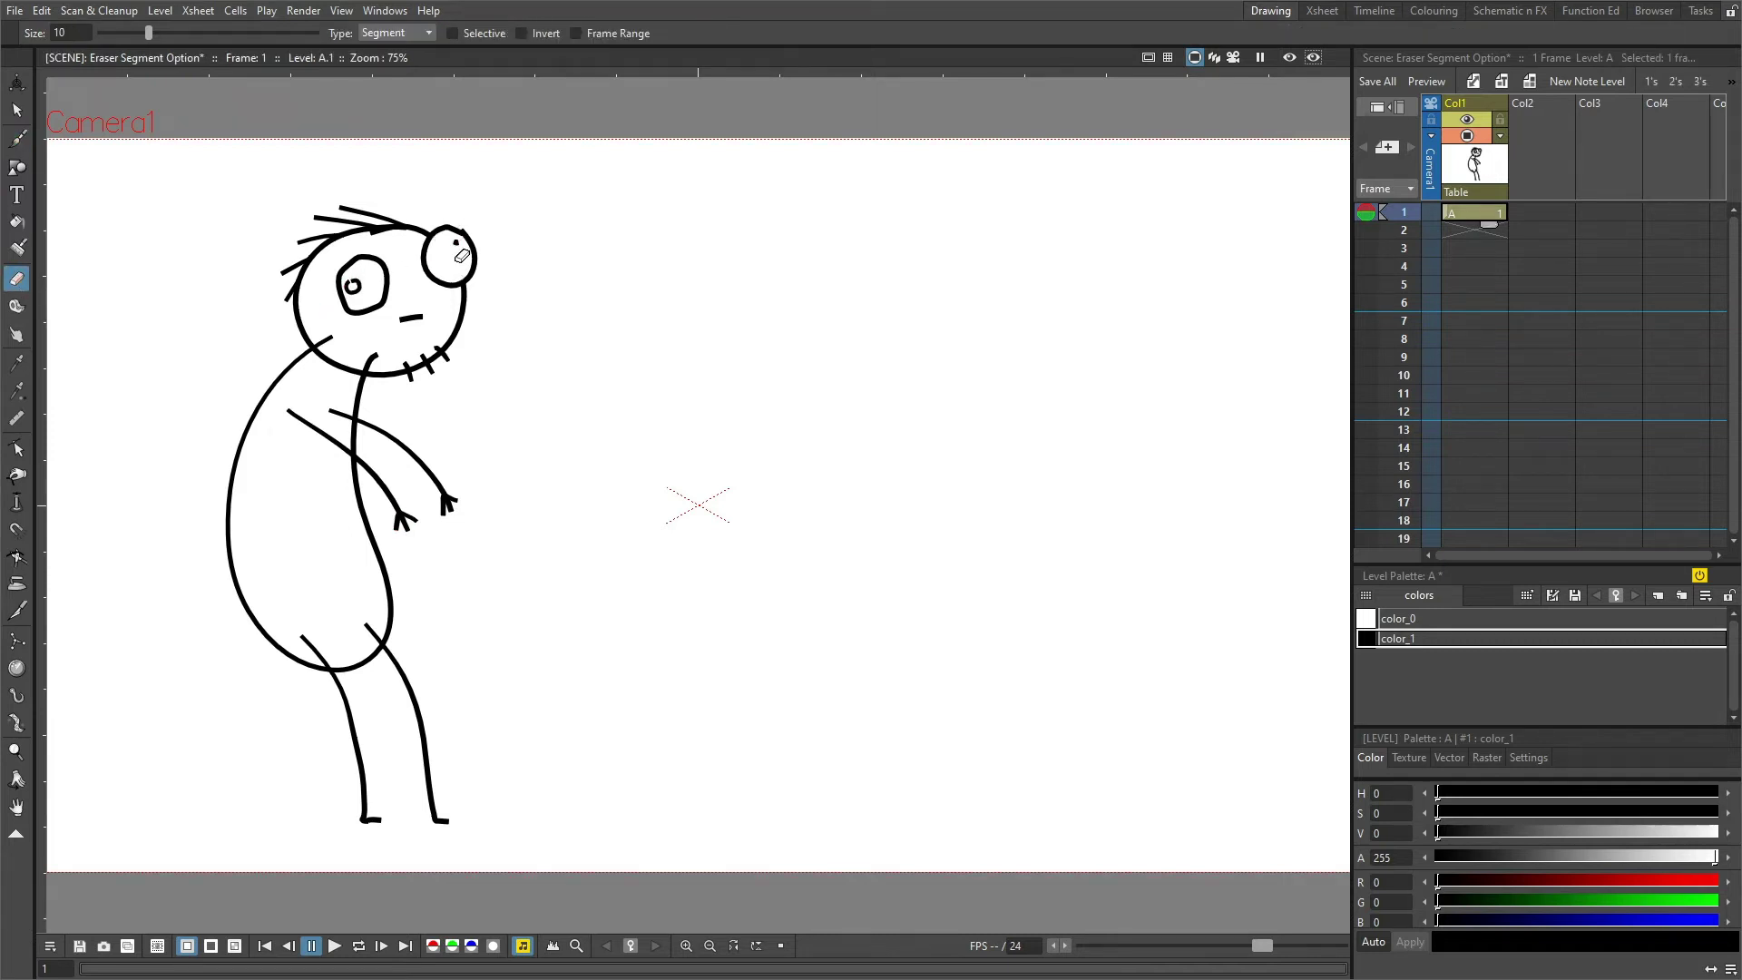
left_click(376, 635)
left_click(311, 644)
left_click_drag(337, 343, 387, 349)
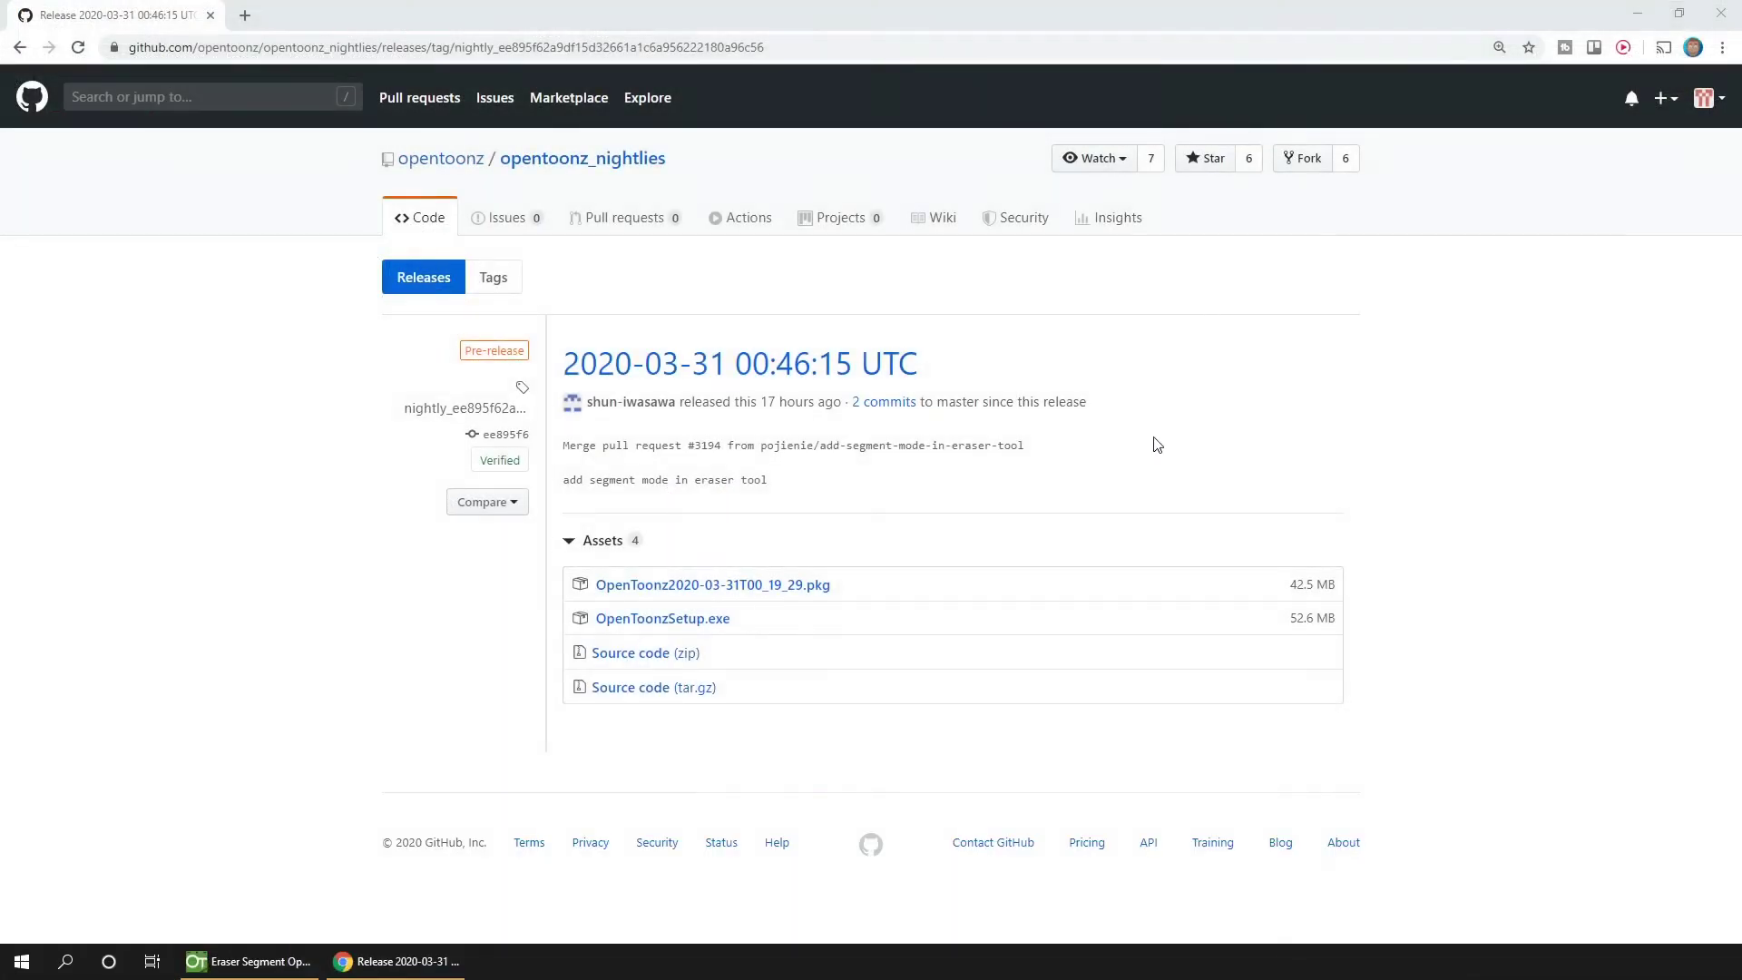
- In the browser, download and keep OpenToonzSetup.exe from the opentoonz_nightlies release page, and show the file in its folder
left_click(682, 626)
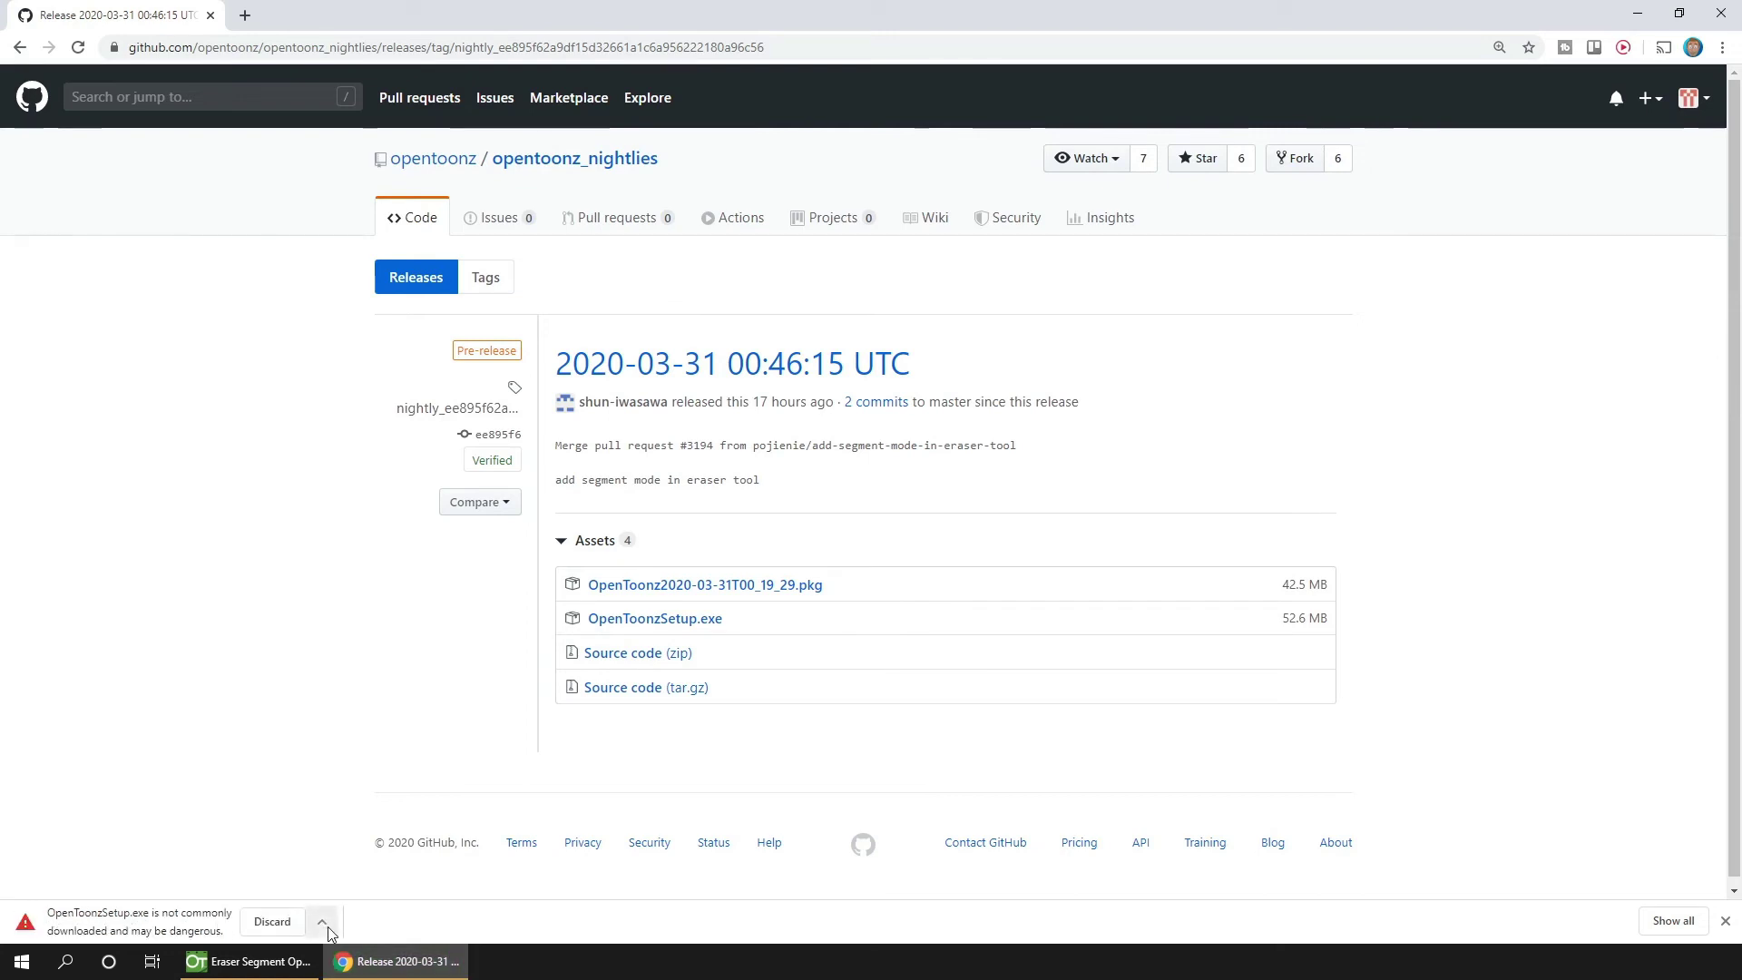
left_click(327, 926)
left_click(399, 859)
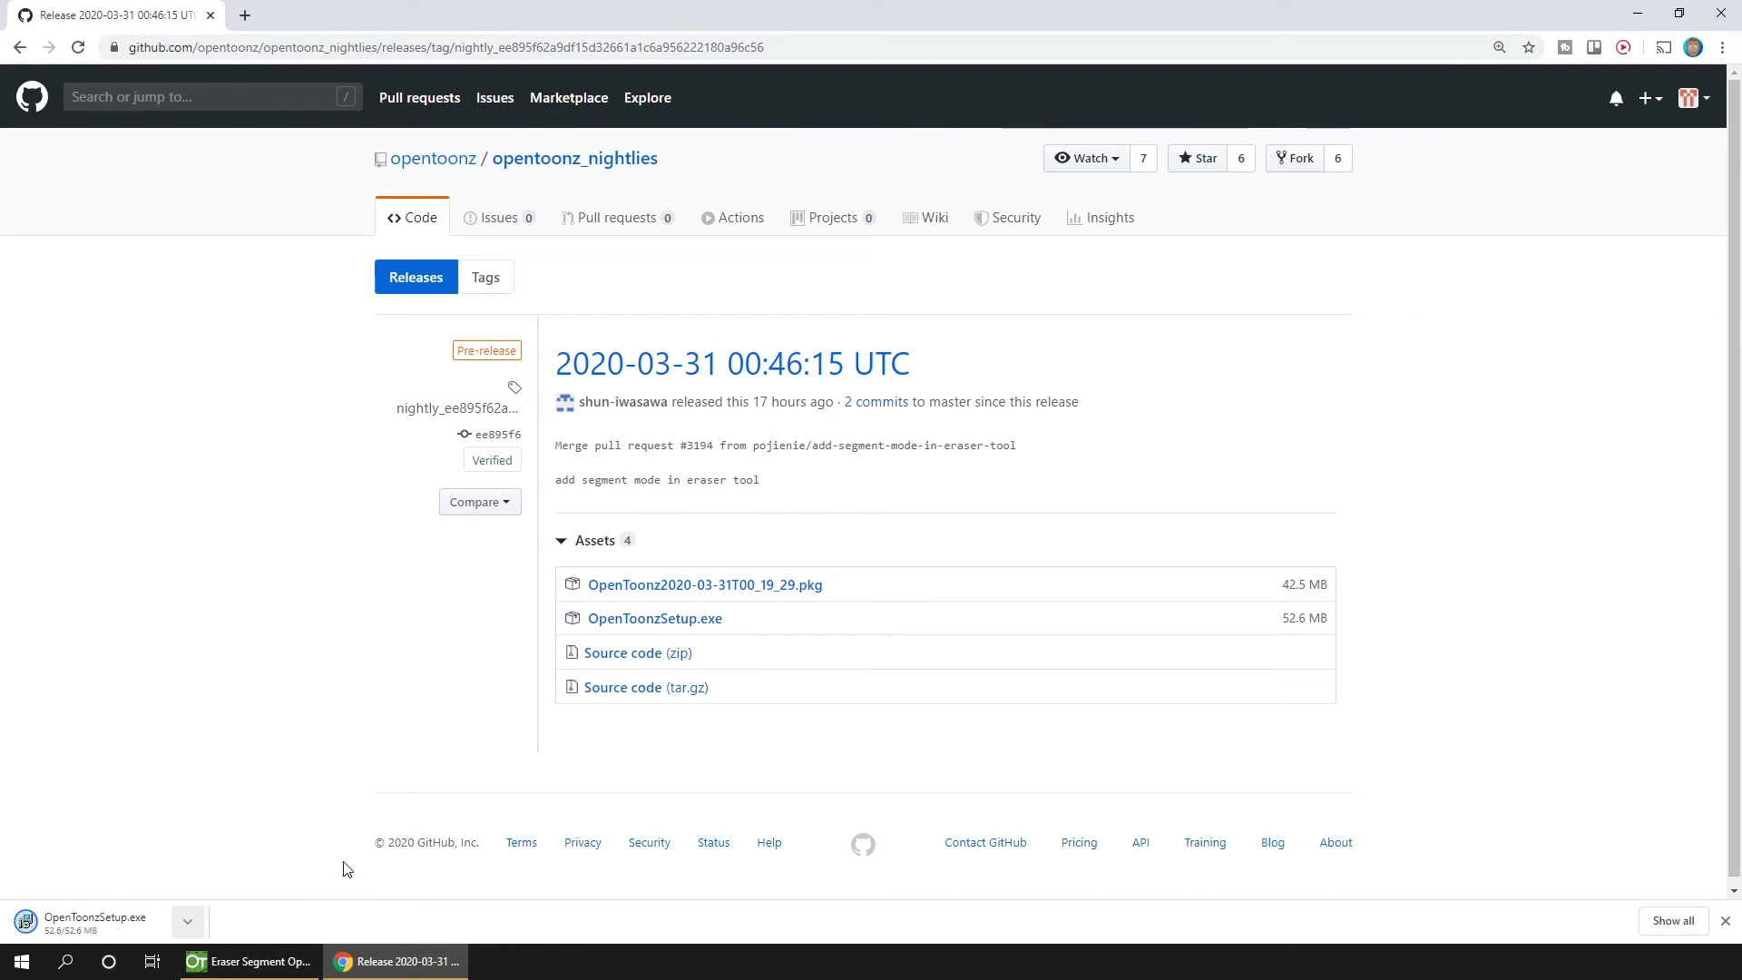
left_click(188, 921)
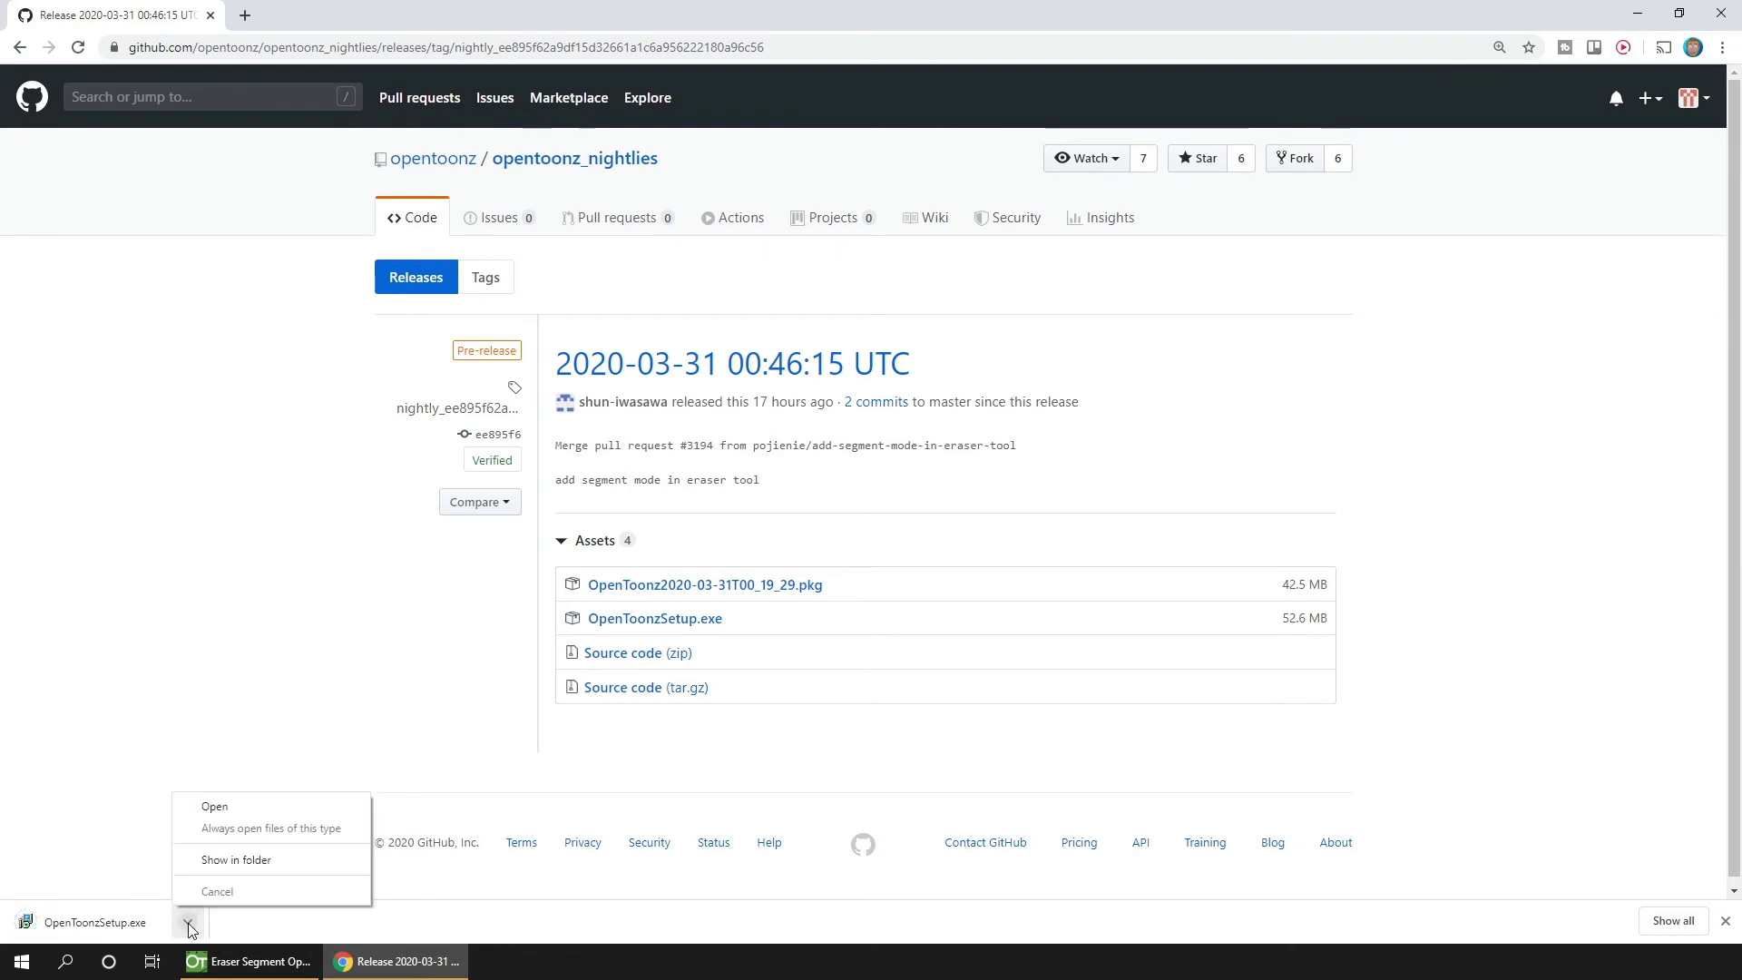
left_click(236, 860)
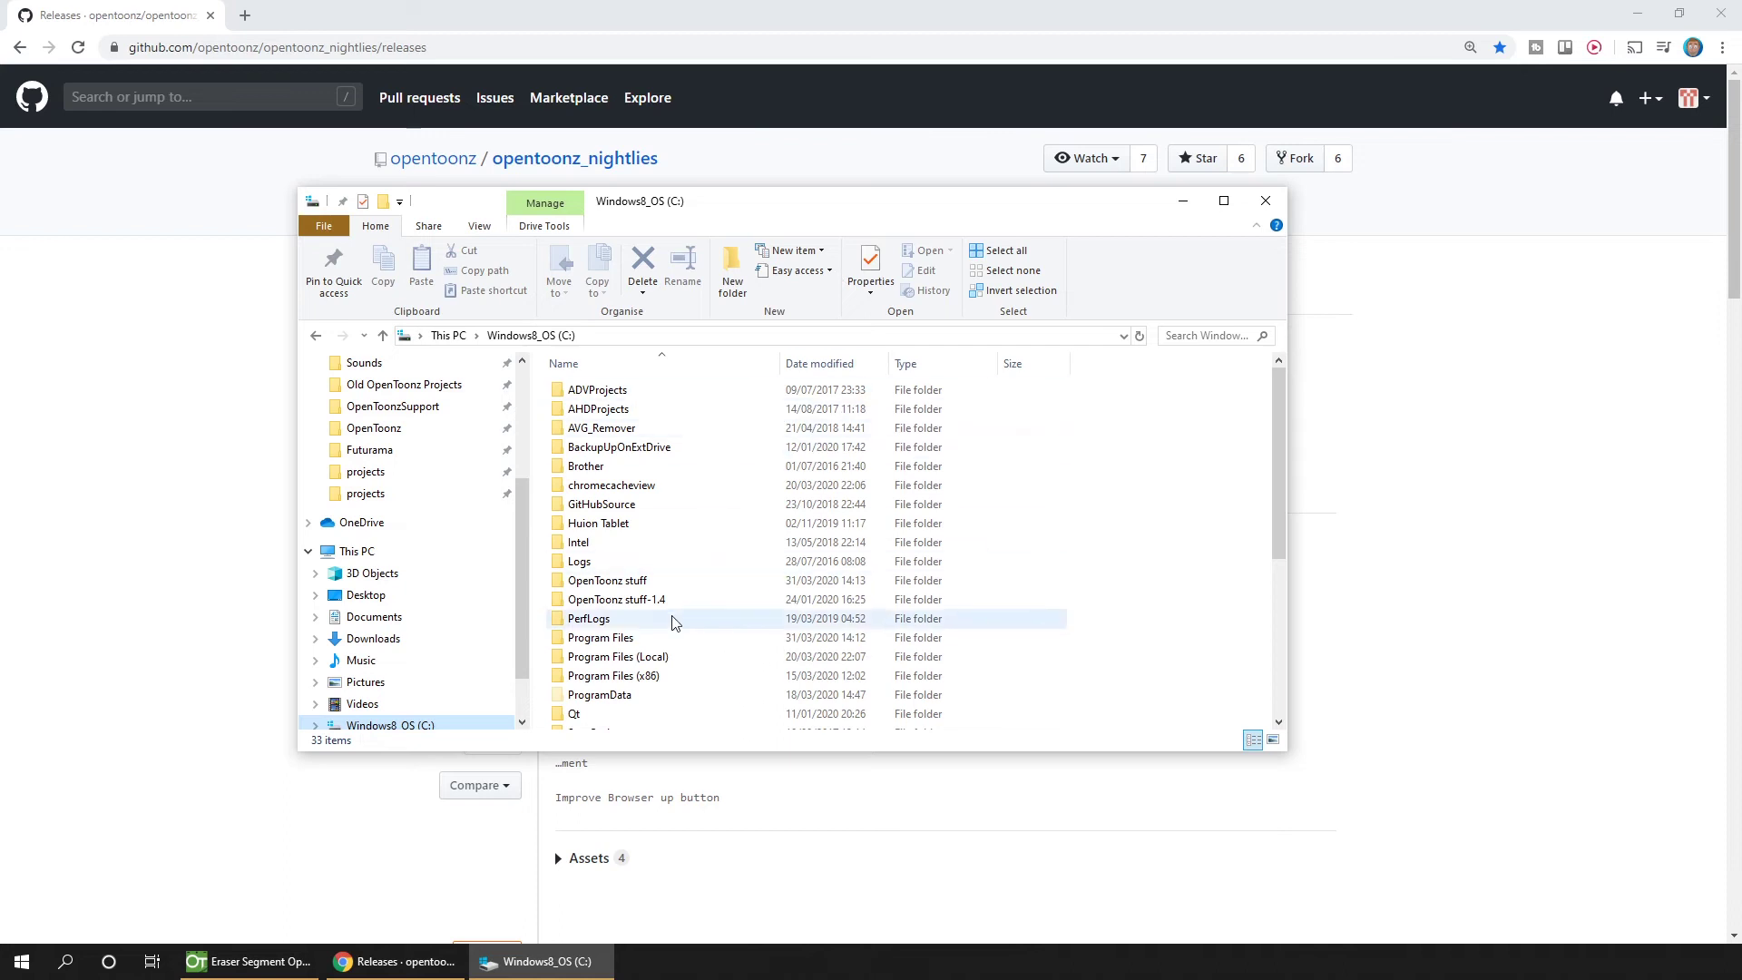
- In File Explorer, locate the OpenToonz stuff-1.4 folder on the C: drive and the OpenToonz (1.4) folder in Program Files
left_click(641, 606)
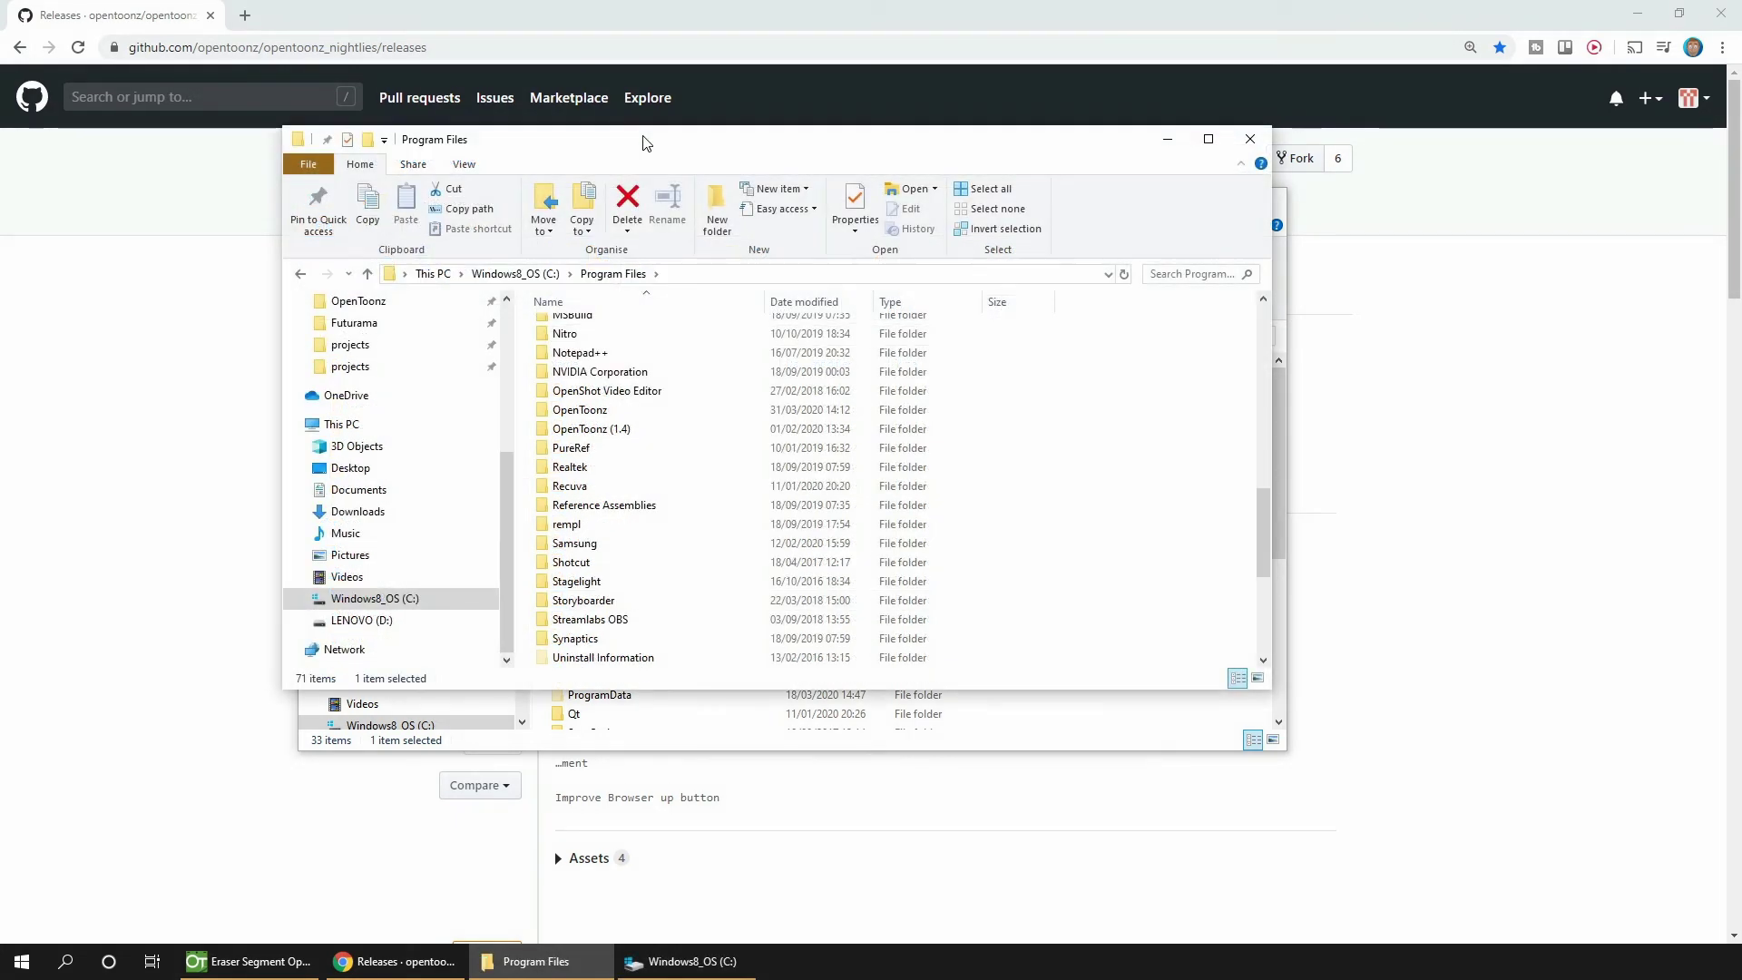
left_click(690, 428)
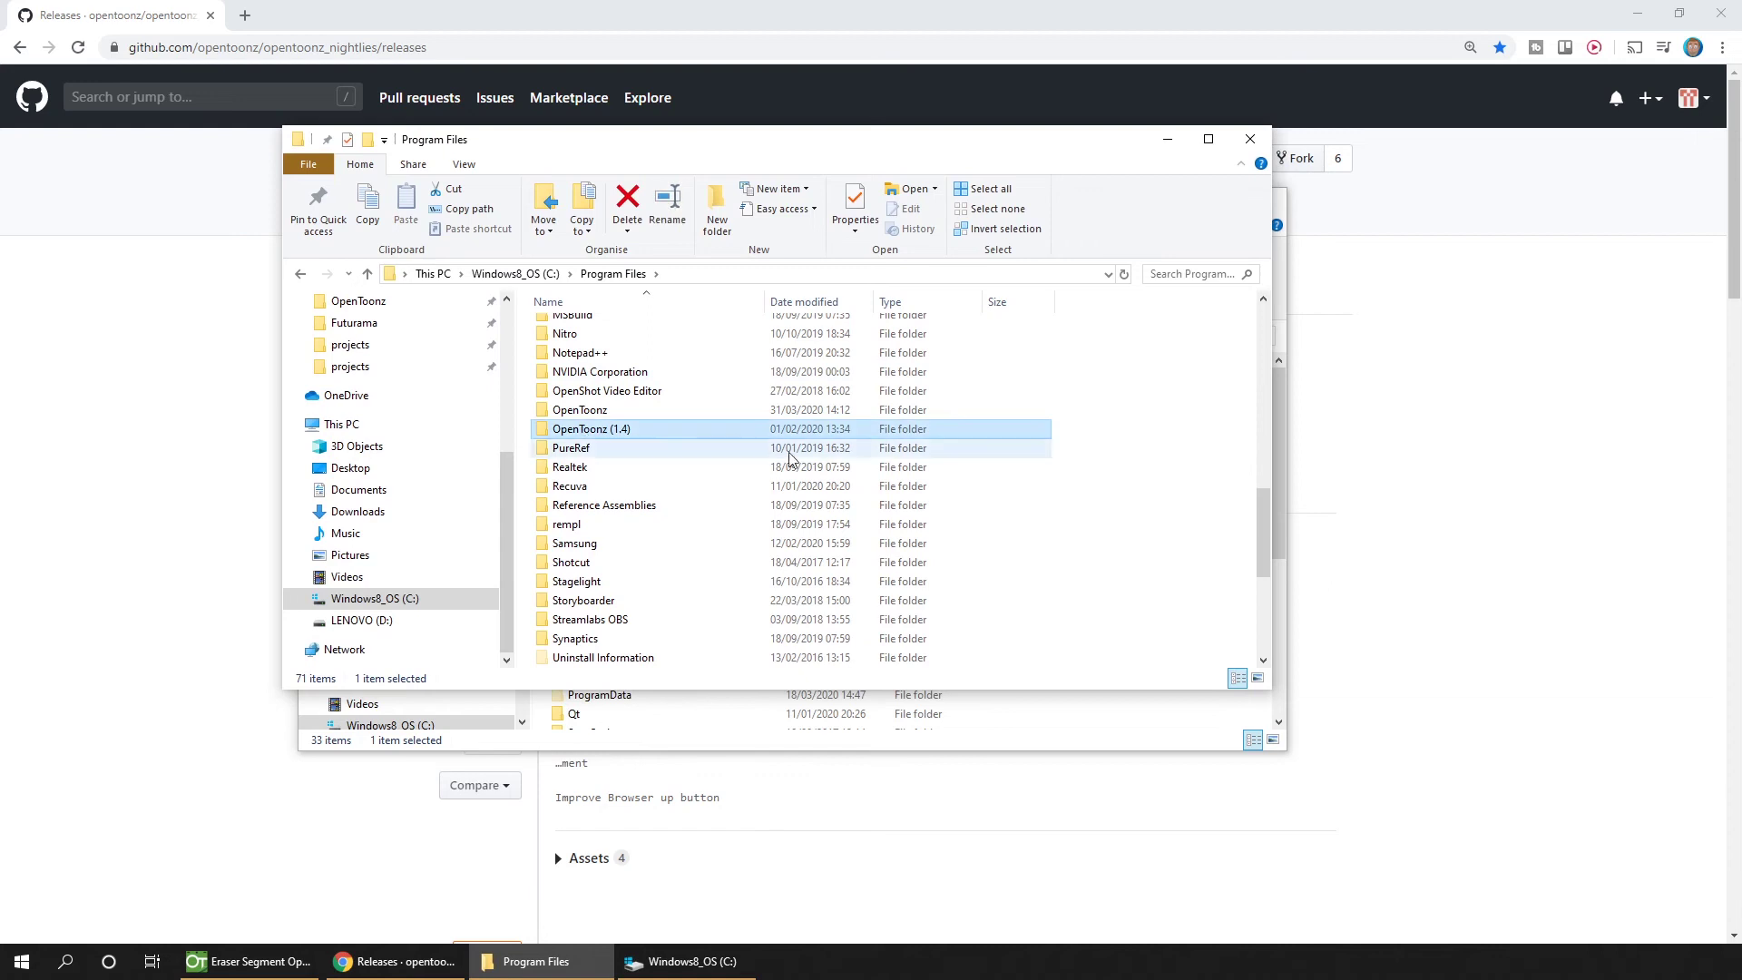